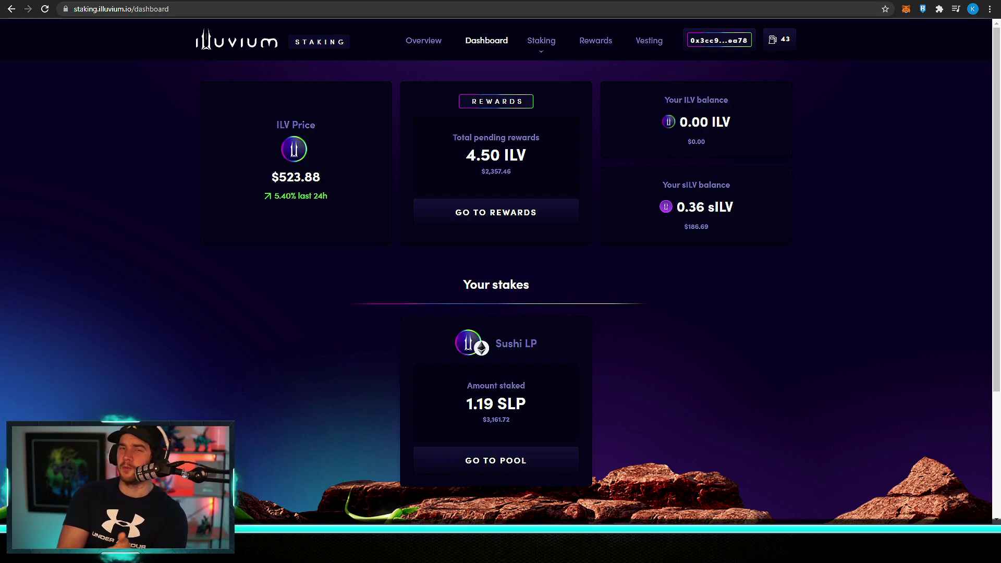
- Open the core staking pools page and read the description of the two pools
{"action": "mouse_move", "coordinate": [540, 44]}
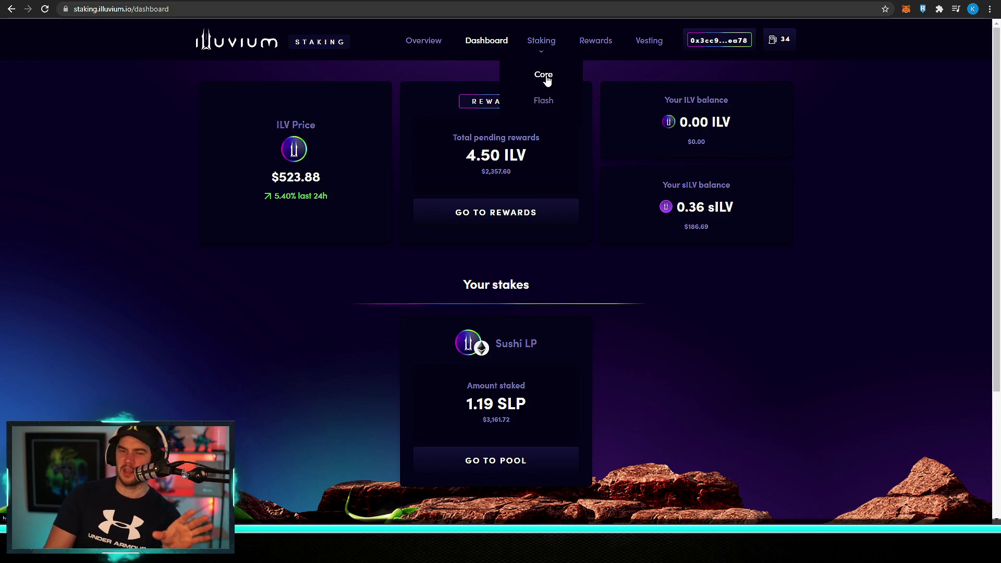
{"action": "left_click", "coordinate": [544, 74]}
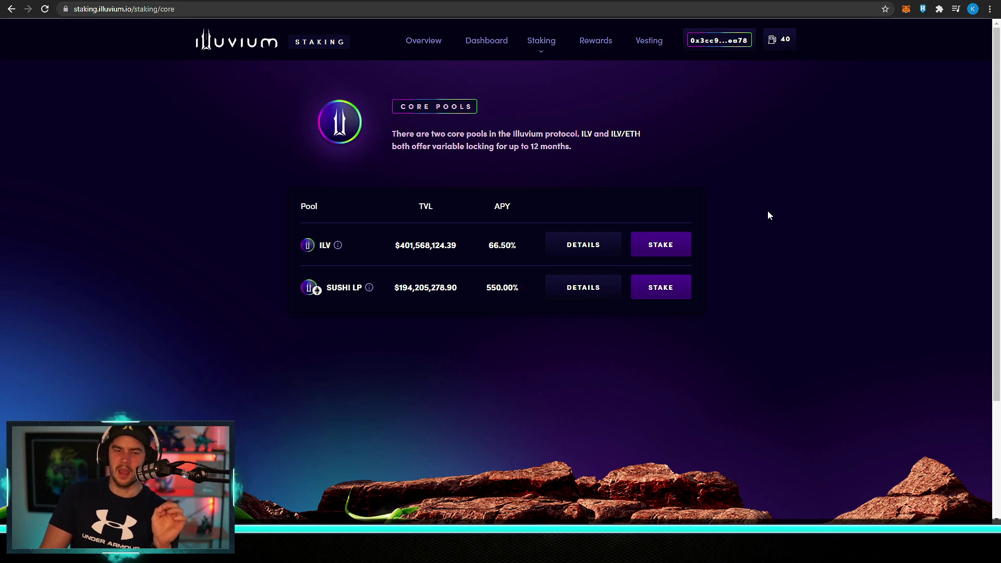
{"action": "left_click_drag", "start_coordinate": [396, 133], "coordinate": [645, 137]}
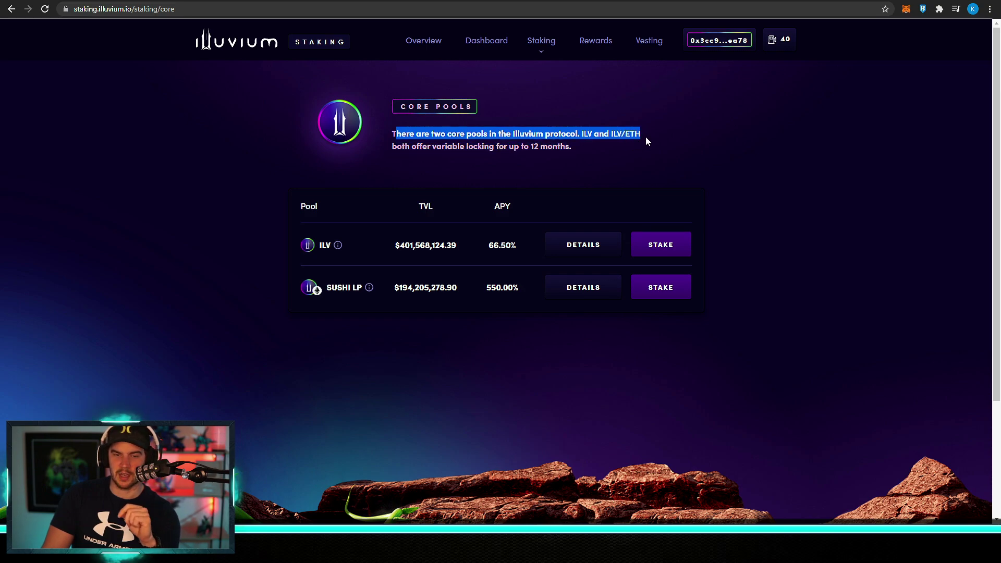
{"action": "left_click", "coordinate": [646, 137]}
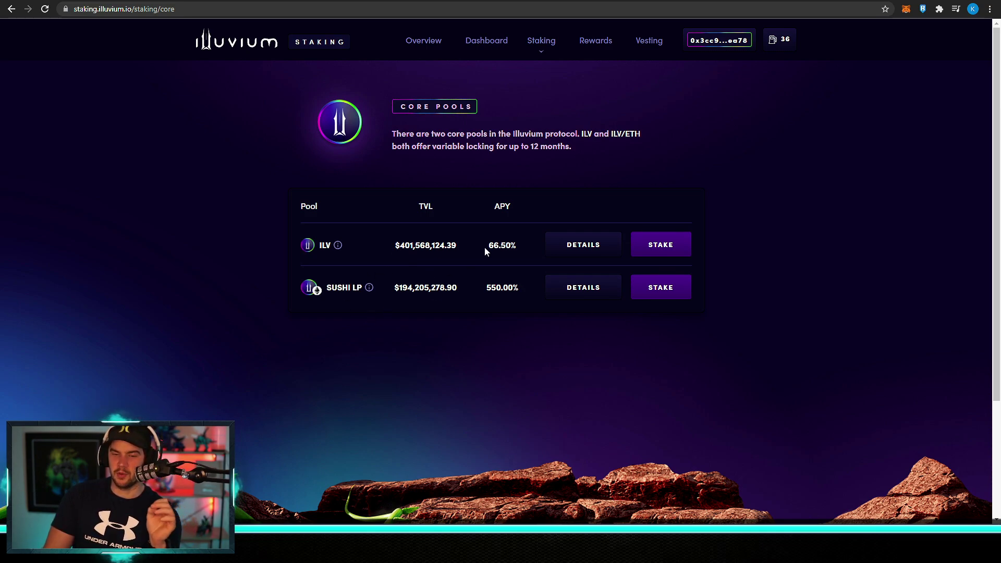
- Compare the APY figures of the ILV and SUSHI LP core pools
{"action": "left_click_drag", "start_coordinate": [486, 247], "coordinate": [520, 247]}
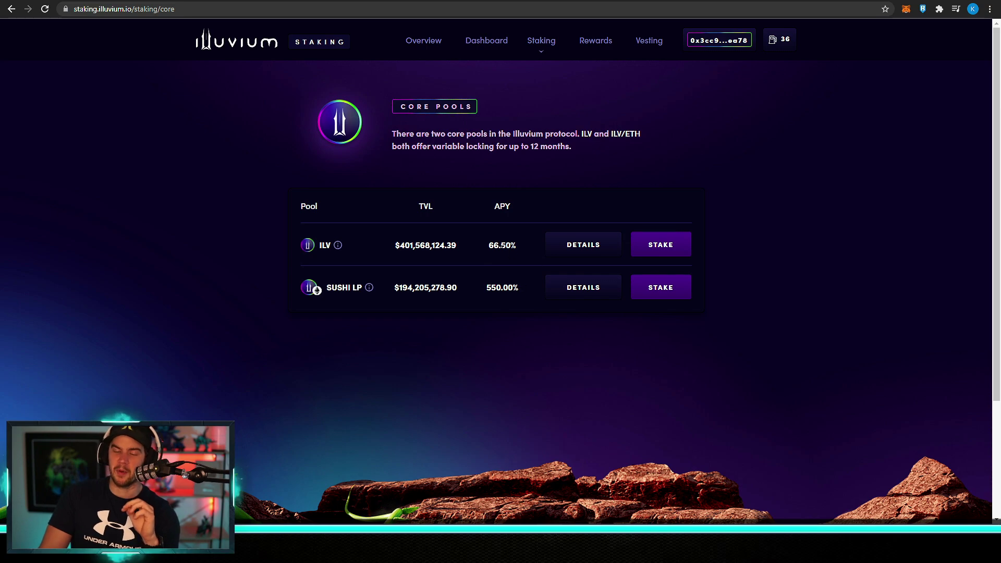
{"action": "left_click_drag", "start_coordinate": [486, 246], "coordinate": [520, 251]}
{"action": "left_click_drag", "start_coordinate": [484, 290], "coordinate": [527, 292]}
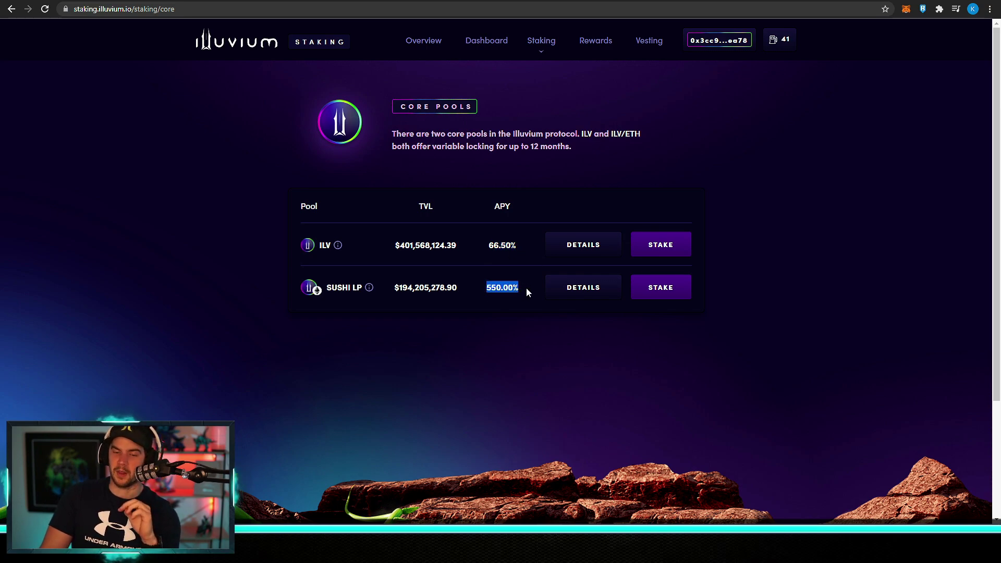
{"action": "left_click", "coordinate": [521, 248]}
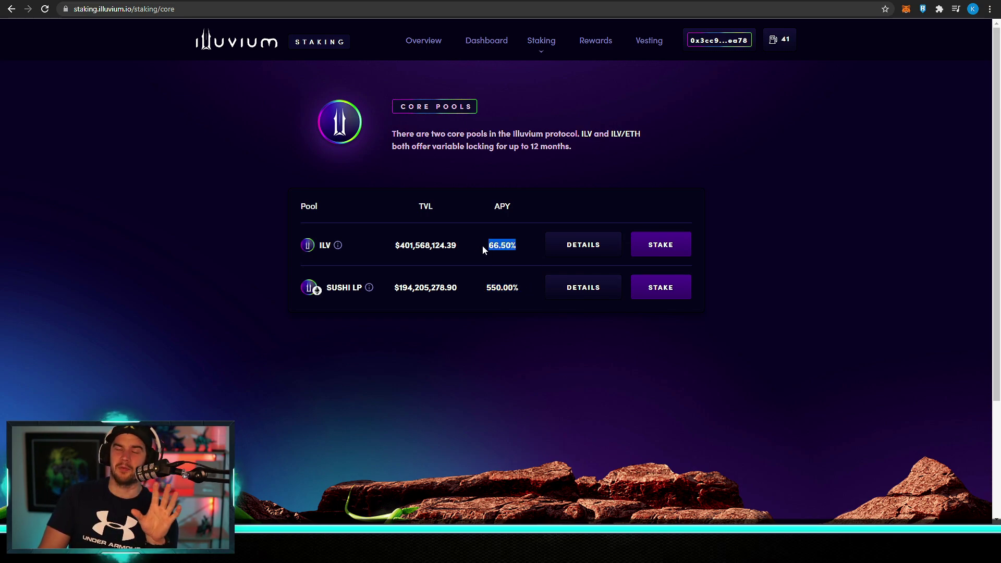
{"action": "left_click", "coordinate": [536, 248]}
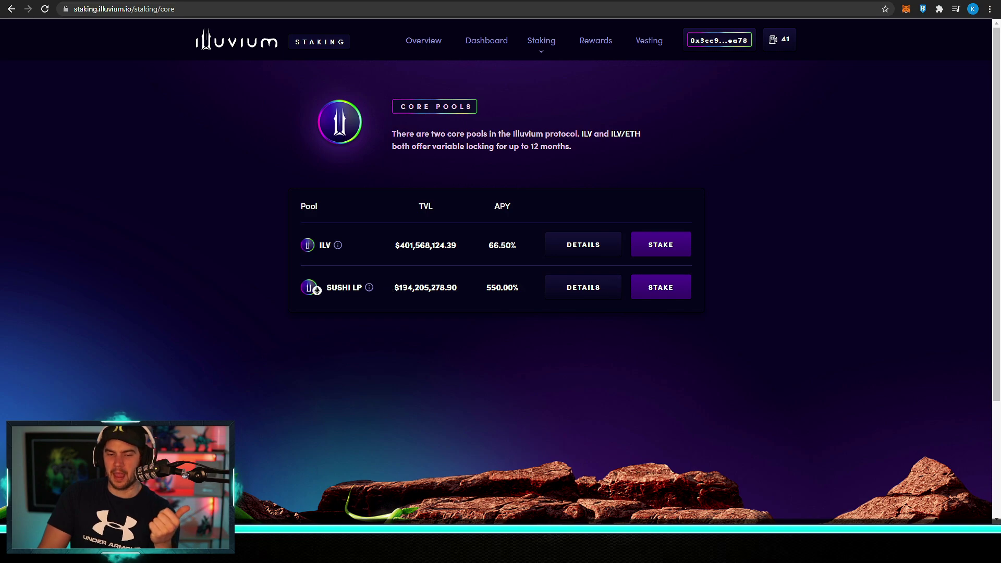
{"action": "left_click_drag", "start_coordinate": [490, 288], "coordinate": [519, 291]}
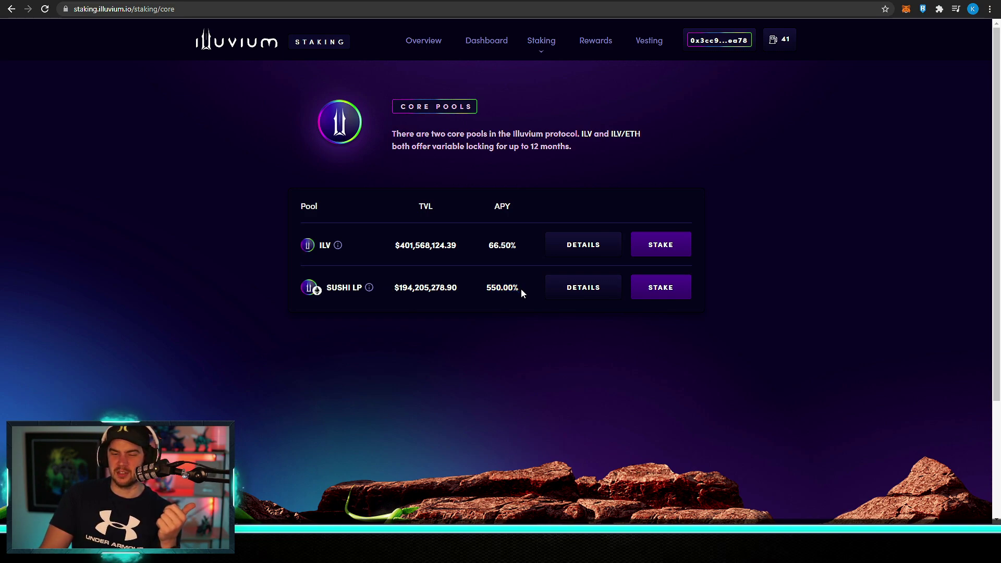
{"action": "left_click", "coordinate": [525, 297]}
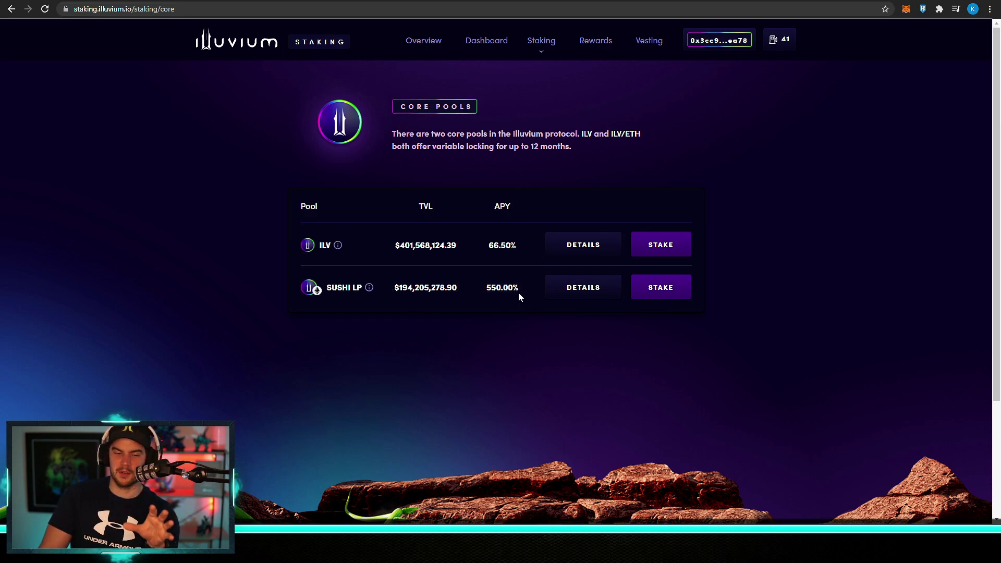
{"action": "left_click_drag", "start_coordinate": [523, 293], "coordinate": [486, 287]}
{"action": "left_click", "coordinate": [505, 286]}
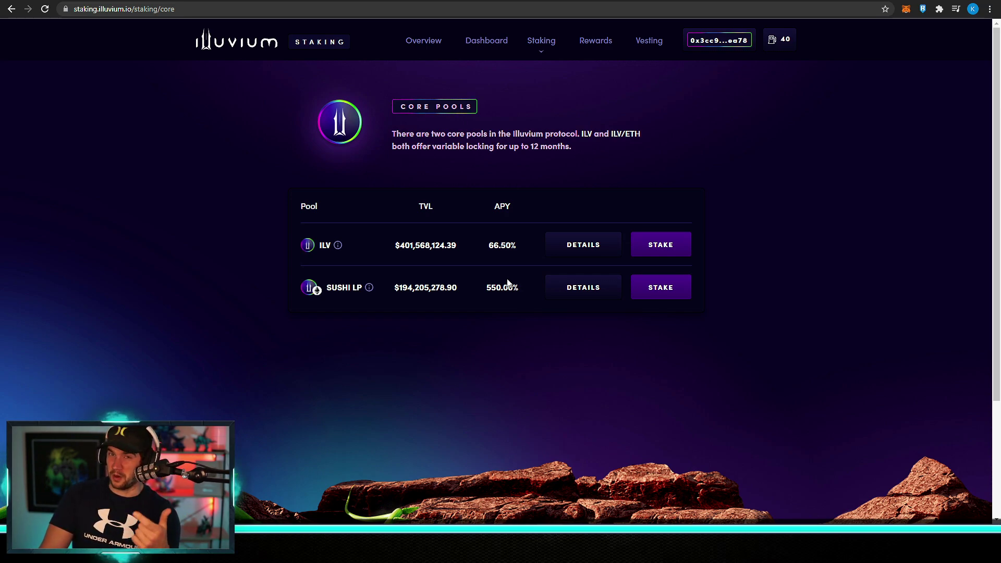
{"action": "left_click", "coordinate": [502, 293]}
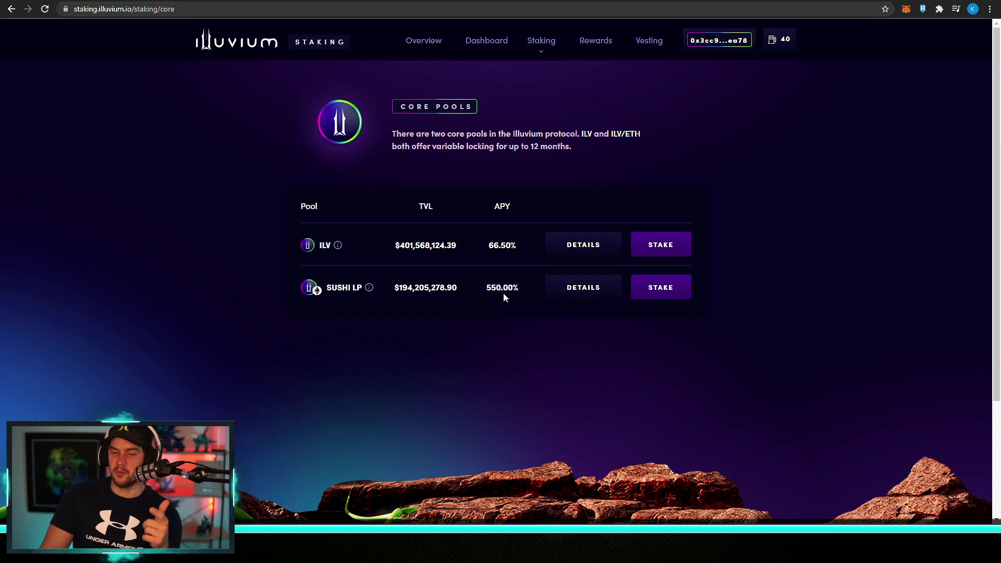
{"action": "left_click_drag", "start_coordinate": [513, 289], "coordinate": [491, 290]}
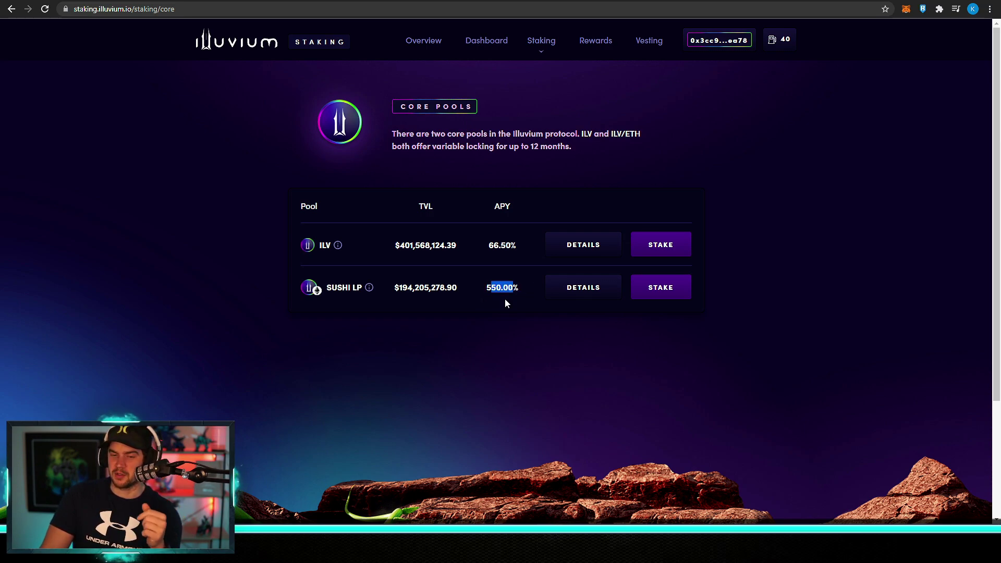
{"action": "left_click", "coordinate": [493, 262]}
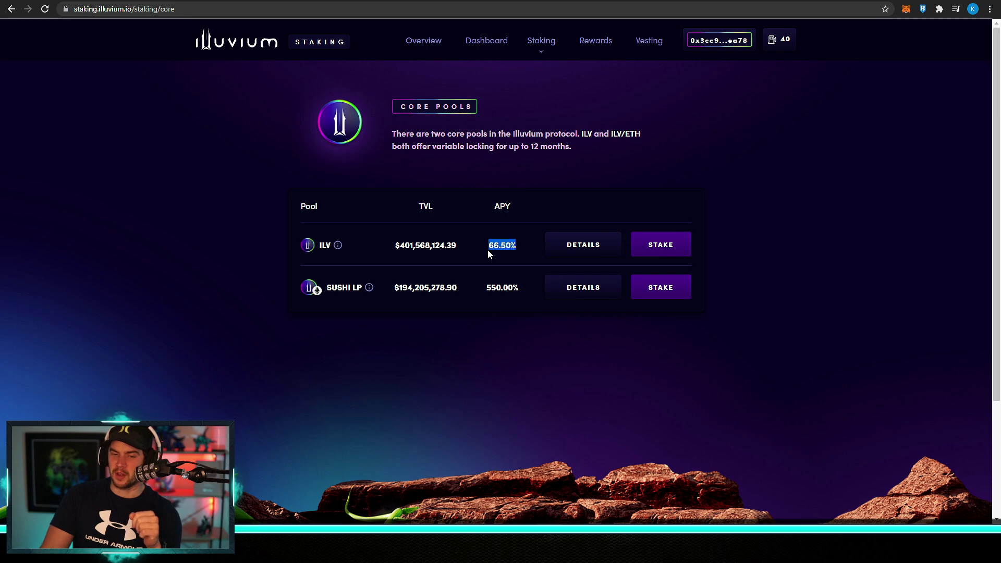
{"action": "triple_click", "coordinate": [514, 249]}
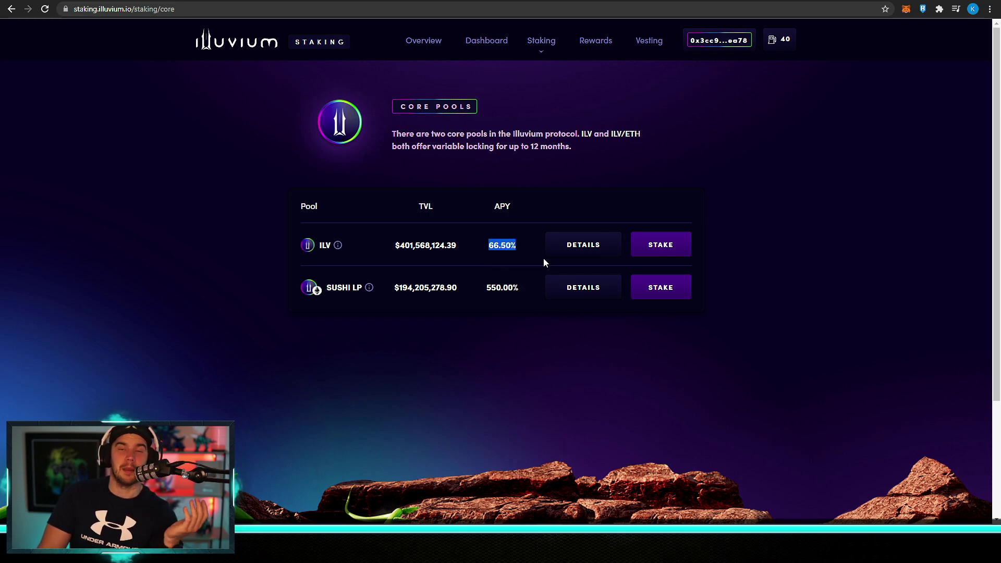
{"action": "left_click", "coordinate": [522, 248]}
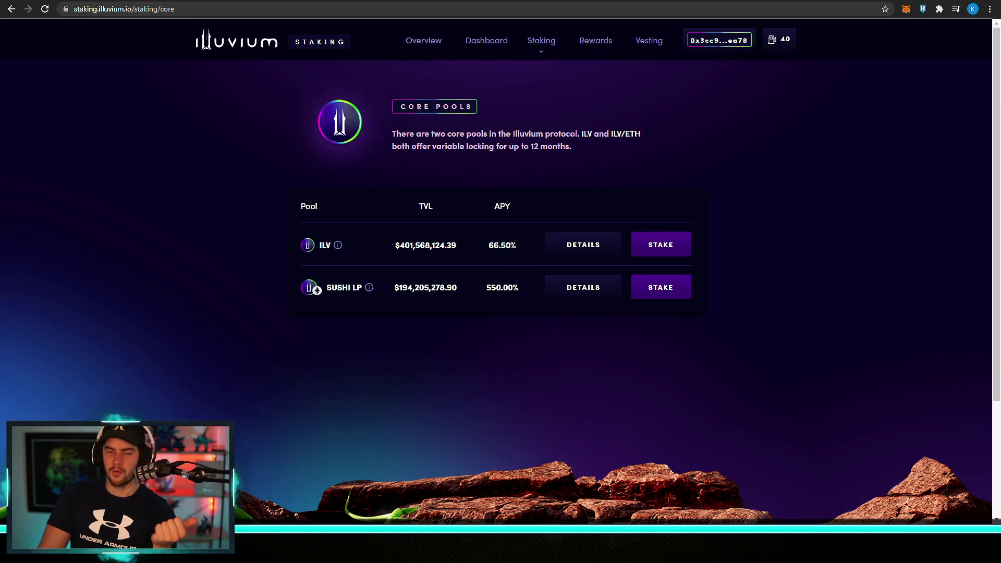
- Open staking for the ILV pool, choose a locked stake of 52 weeks, and check its weight and estimated APY
{"action": "left_click", "coordinate": [649, 253]}
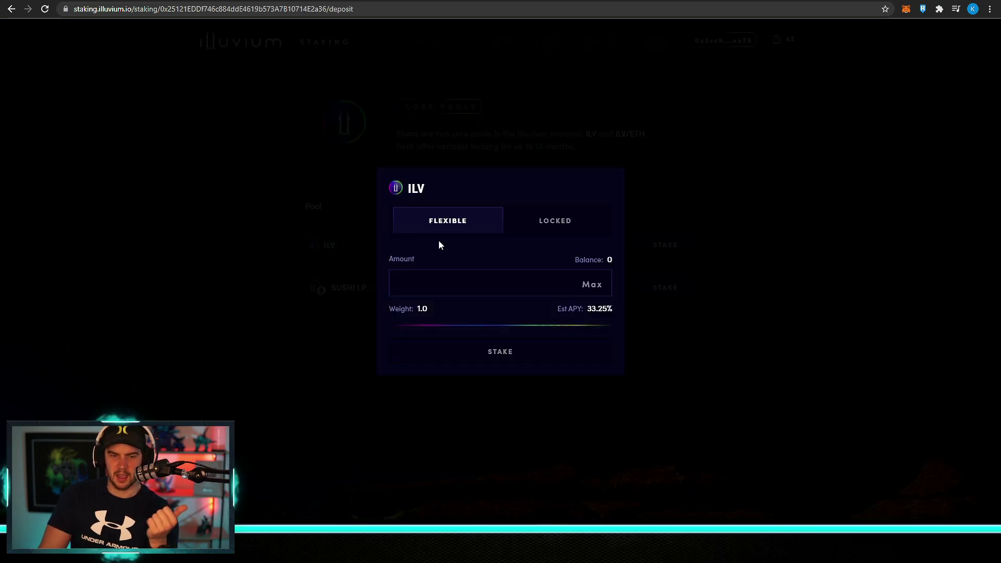
{"action": "left_click", "coordinate": [563, 230]}
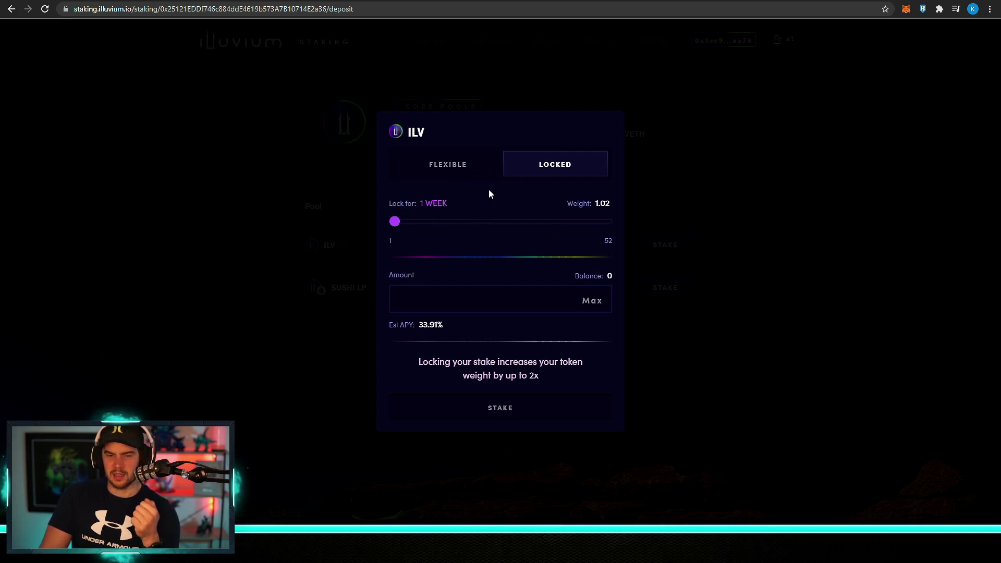
{"action": "left_click_drag", "start_coordinate": [396, 227], "coordinate": [617, 232]}
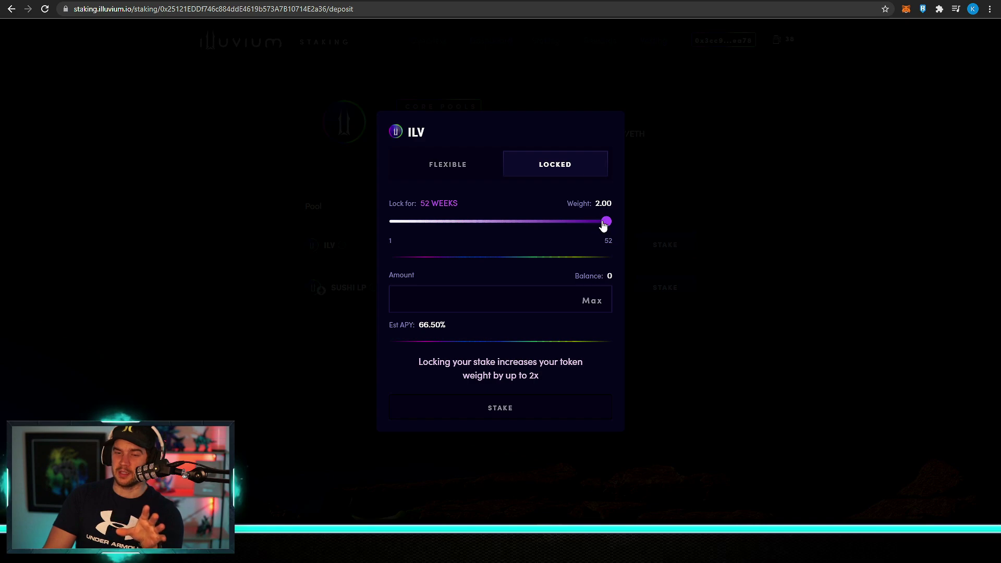
{"action": "mouse_move", "coordinate": [606, 221]}
{"action": "left_mouse_down"}
{"action": "mouse_move", "coordinate": [629, 227]}
{"action": "mouse_move", "coordinate": [597, 204]}
{"action": "left_mouse_up"}
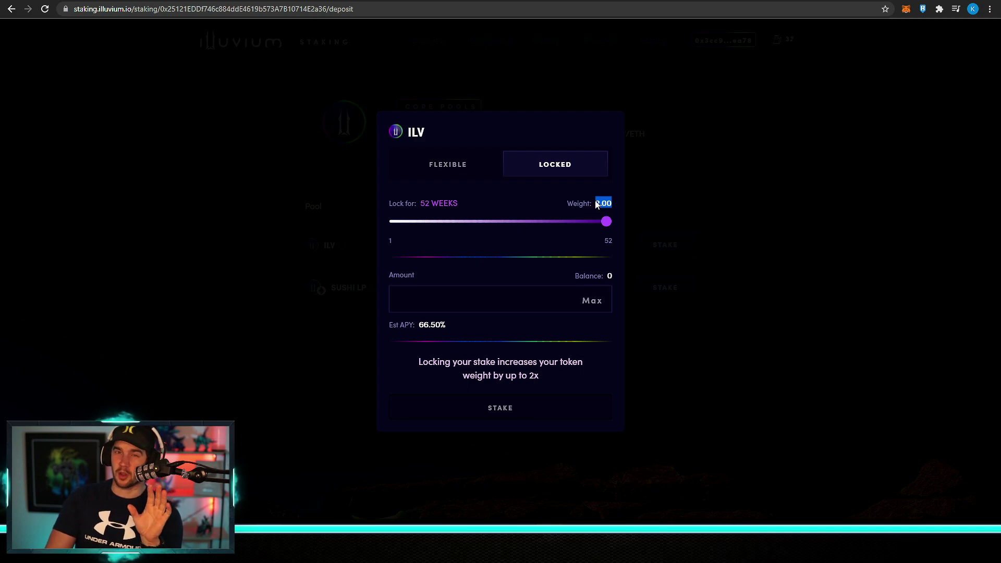
{"action": "left_click", "coordinate": [597, 205]}
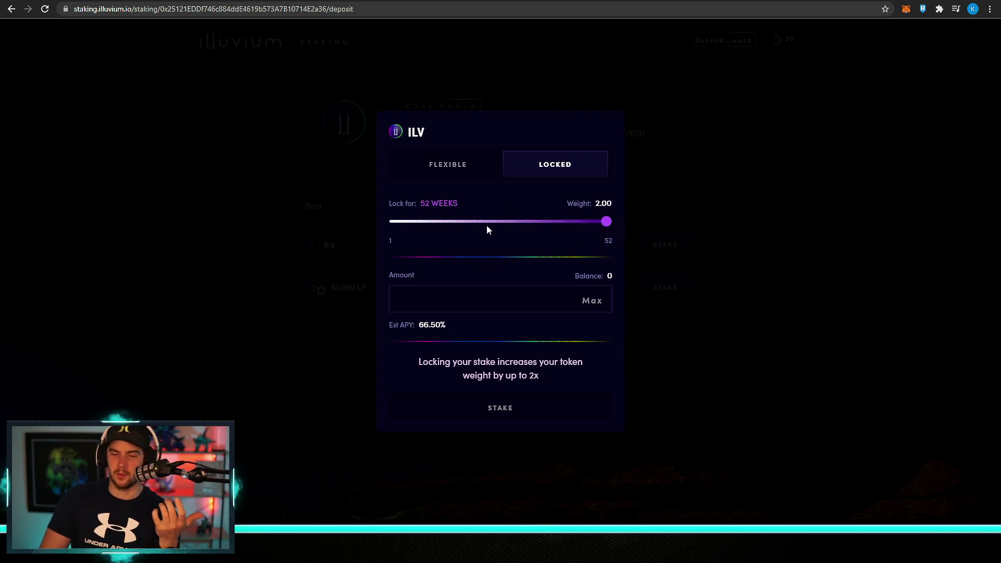
{"action": "left_click_drag", "start_coordinate": [446, 329], "coordinate": [418, 326]}
{"action": "left_click", "coordinate": [607, 228]}
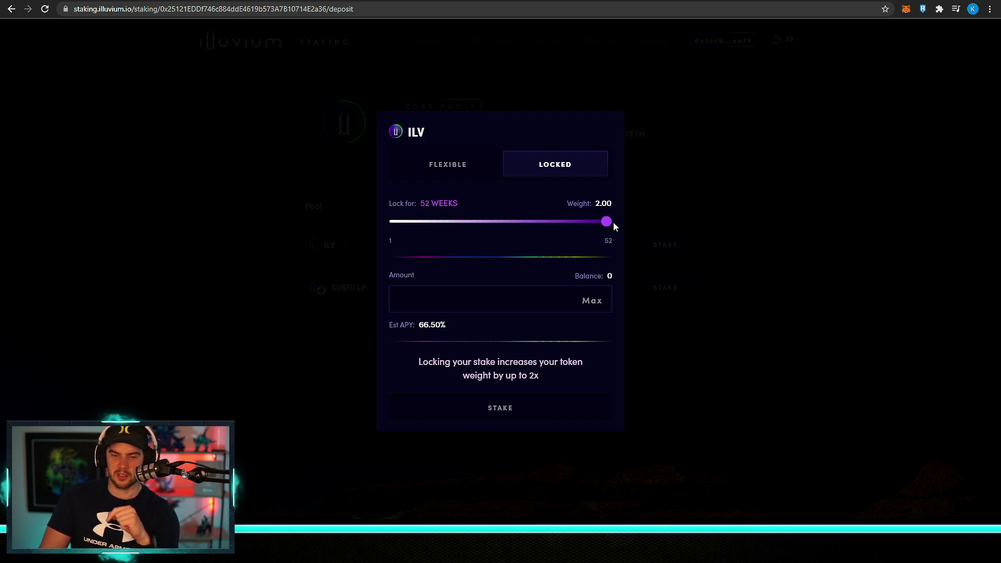
- Reduce the ILV lock period to 1 week, then switch to flexible staking and check its estimated APY
{"action": "left_click_drag", "start_coordinate": [614, 225], "coordinate": [342, 233]}
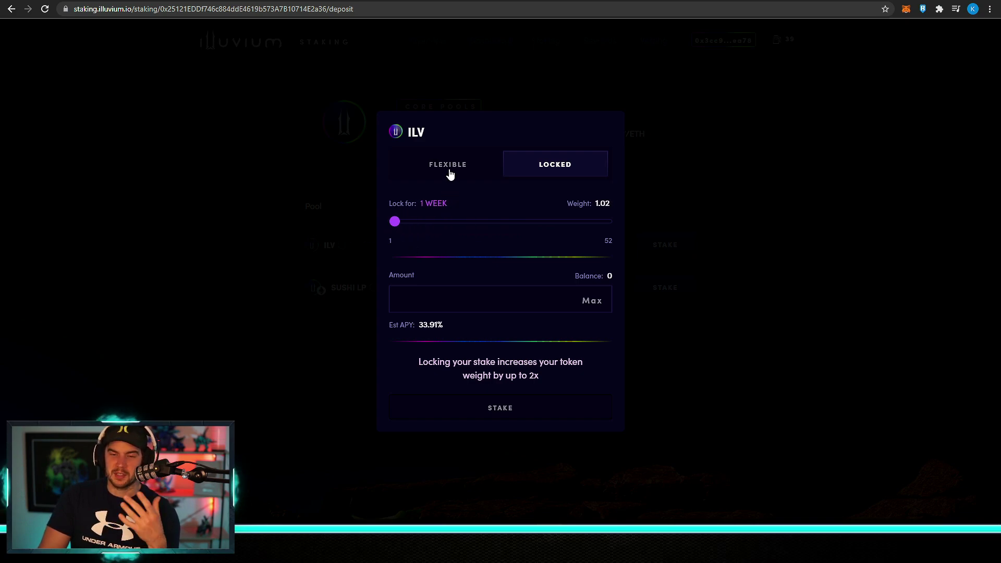
{"action": "left_click", "coordinate": [450, 174]}
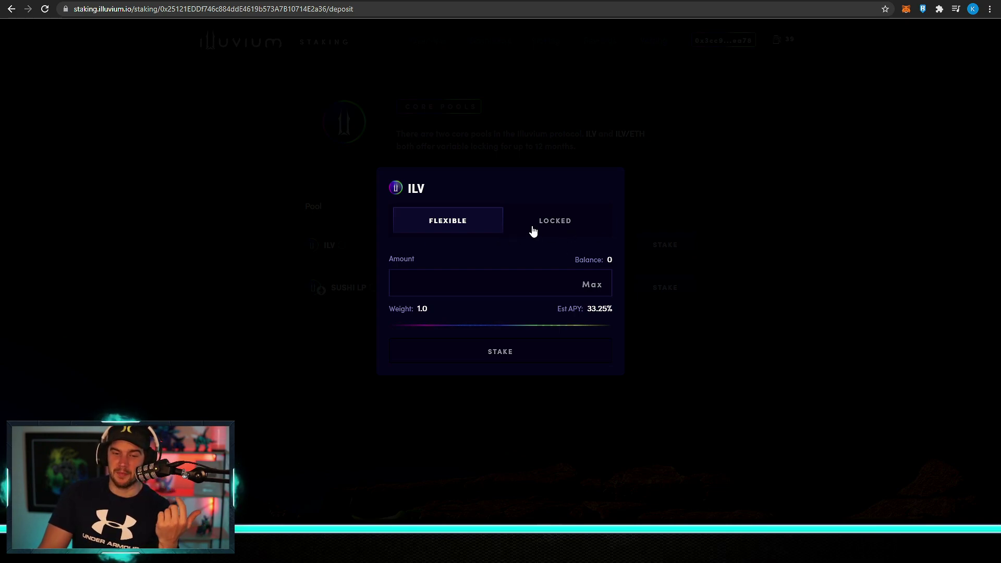
{"action": "left_click", "coordinate": [614, 308]}
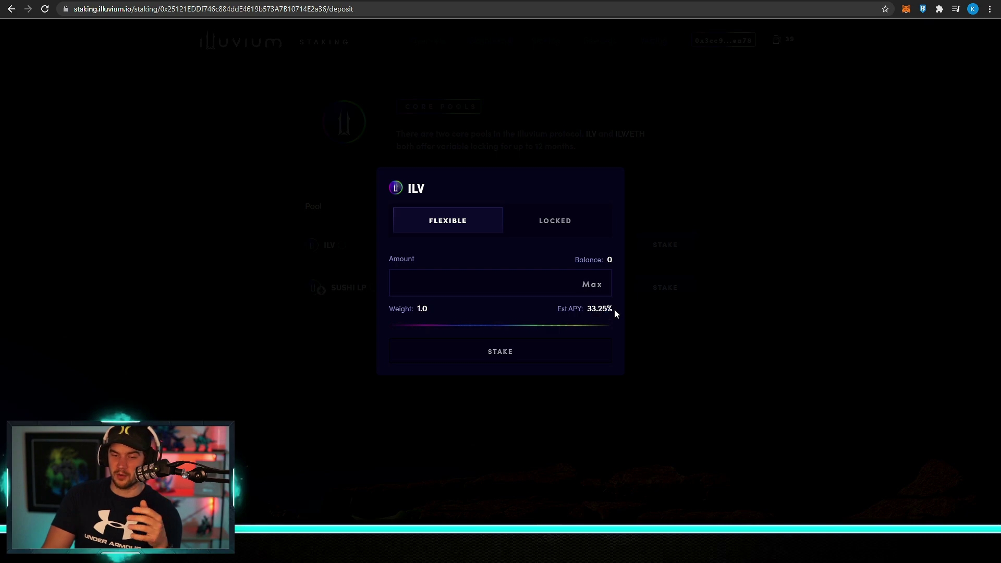
{"action": "mouse_move", "coordinate": [608, 309]}
{"action": "left_mouse_down"}
{"action": "mouse_move", "coordinate": [573, 308]}
{"action": "mouse_move", "coordinate": [590, 309]}
{"action": "left_mouse_up"}
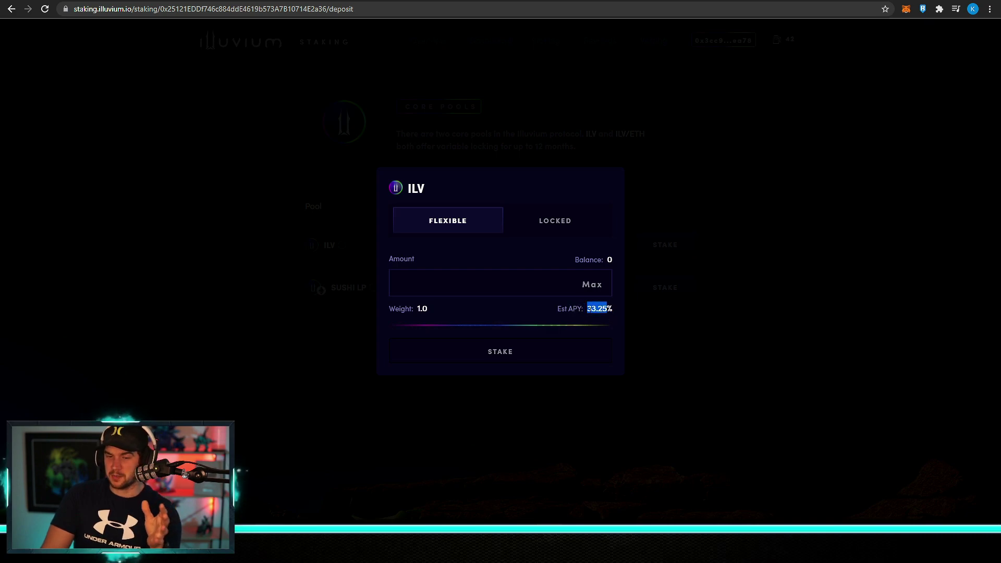
- Return the ILV stake to locked for 52 weeks, check the estimated APY, and close the dialog without staking
{"action": "left_click", "coordinate": [567, 228]}
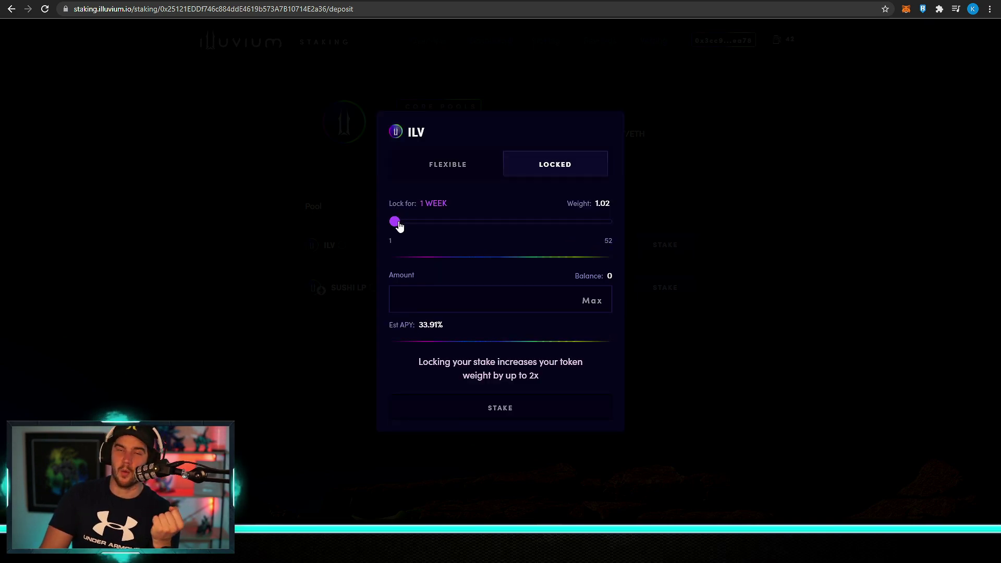
{"action": "left_click_drag", "start_coordinate": [395, 232], "coordinate": [605, 225]}
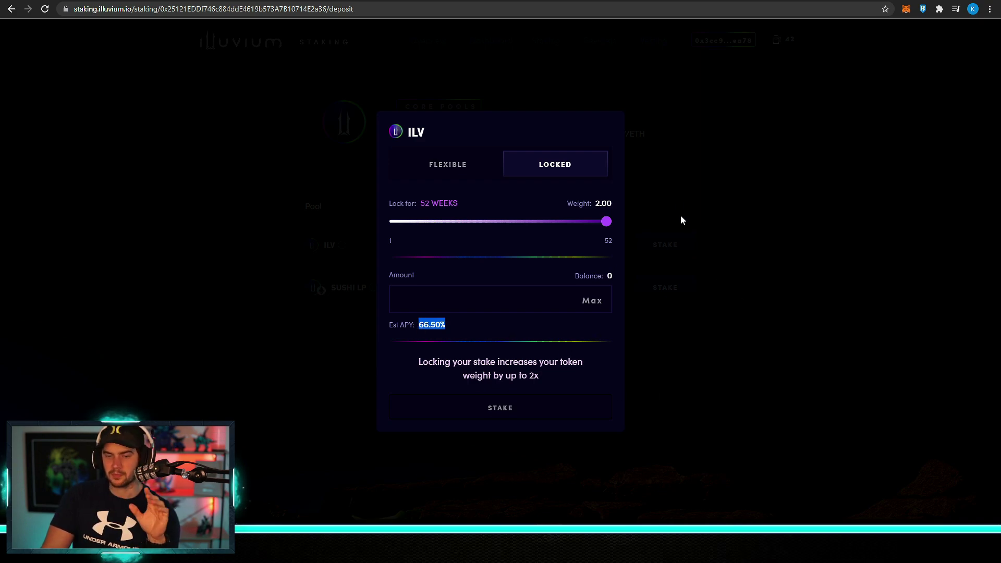
{"action": "left_click", "coordinate": [723, 127]}
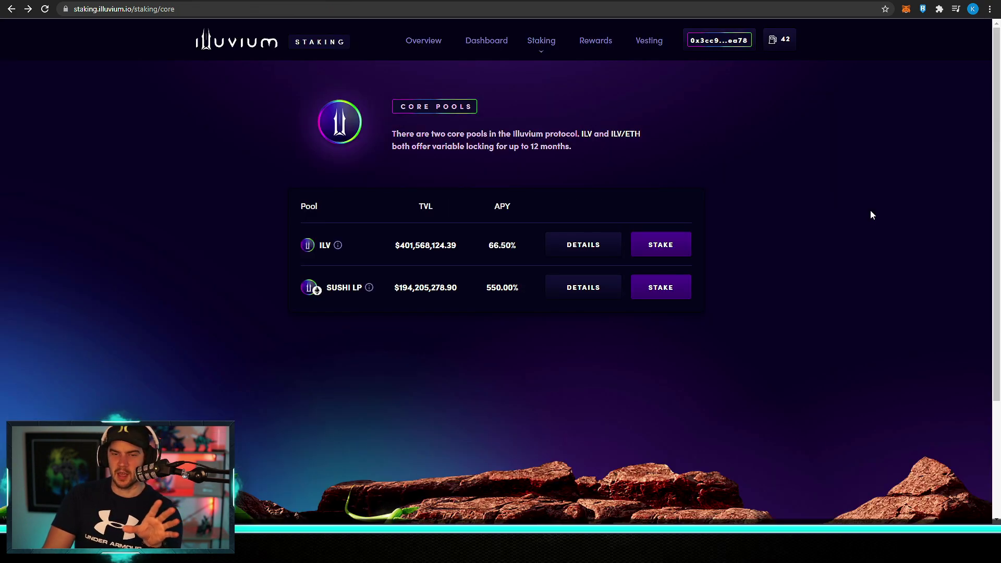
- Open the Rewards page and read the conditions for ILV and sILV rewards
{"action": "left_click", "coordinate": [590, 45]}
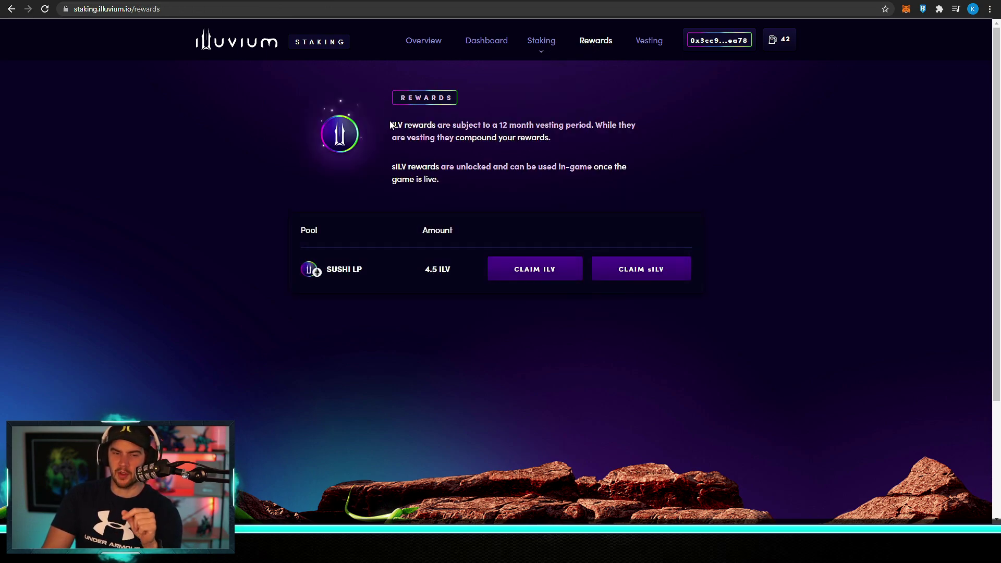
{"action": "left_click_drag", "start_coordinate": [396, 125], "coordinate": [555, 140]}
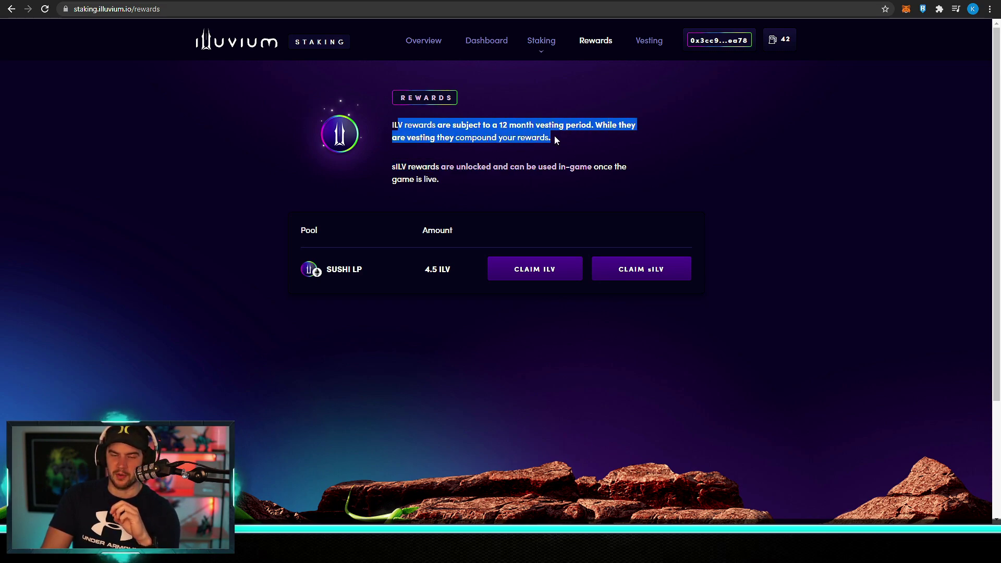
{"action": "left_click", "coordinate": [551, 152]}
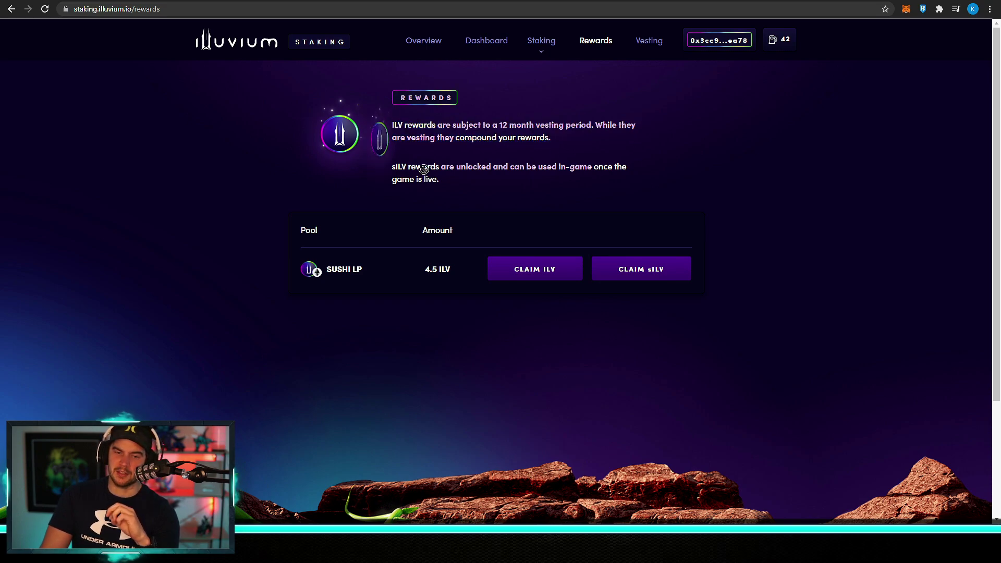
{"action": "left_click_drag", "start_coordinate": [410, 167], "coordinate": [583, 182]}
{"action": "left_click", "coordinate": [538, 187]}
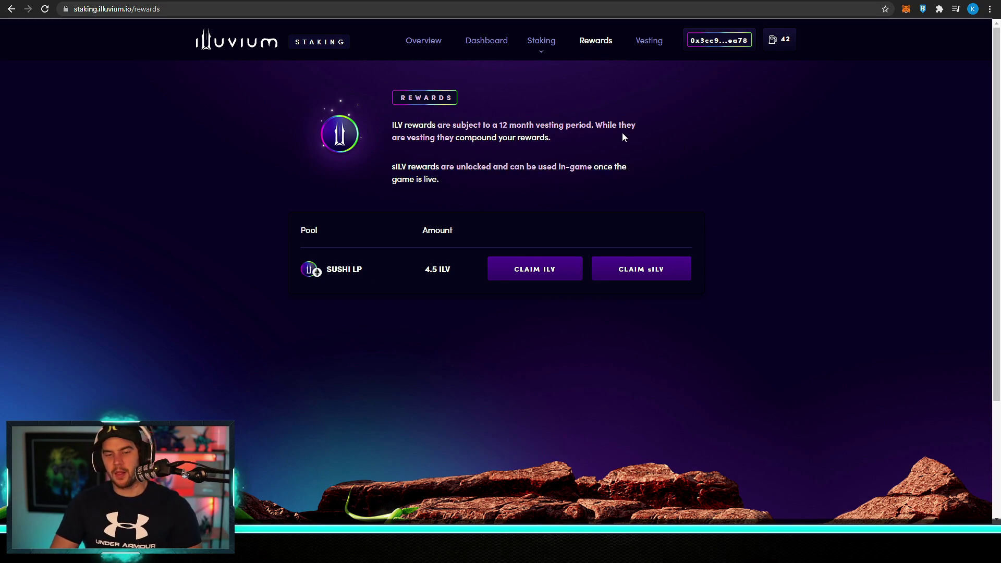
- Go back to the core staking pools and open the stake dialog for the ILV pool
{"action": "mouse_move", "coordinate": [541, 41]}
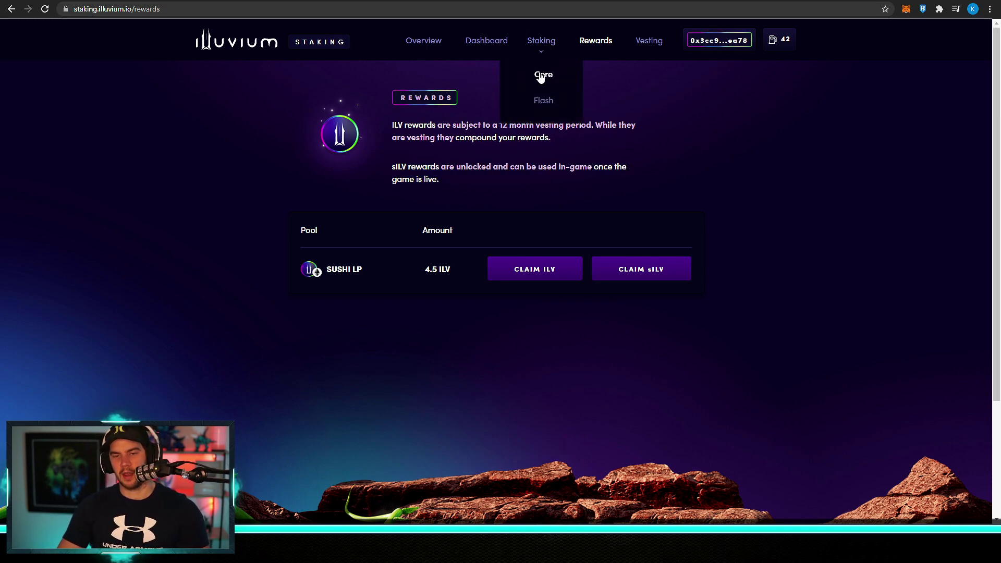
{"action": "left_click", "coordinate": [543, 74]}
{"action": "left_click", "coordinate": [660, 246]}
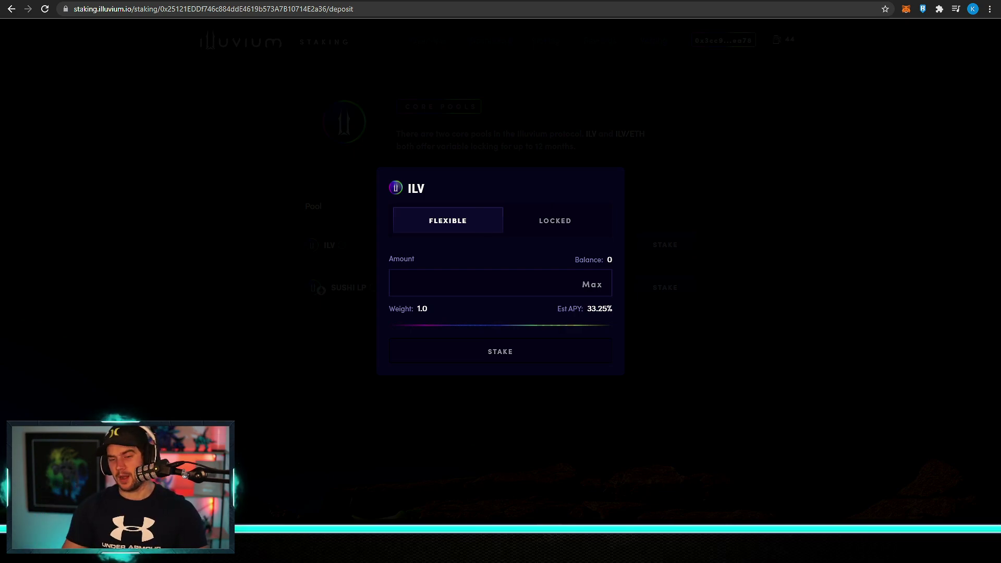
- Close the ILV stake dialog and check the pending Sushi LP reward amount on the Rewards page
{"action": "left_click", "coordinate": [669, 159]}
{"action": "left_click", "coordinate": [595, 41]}
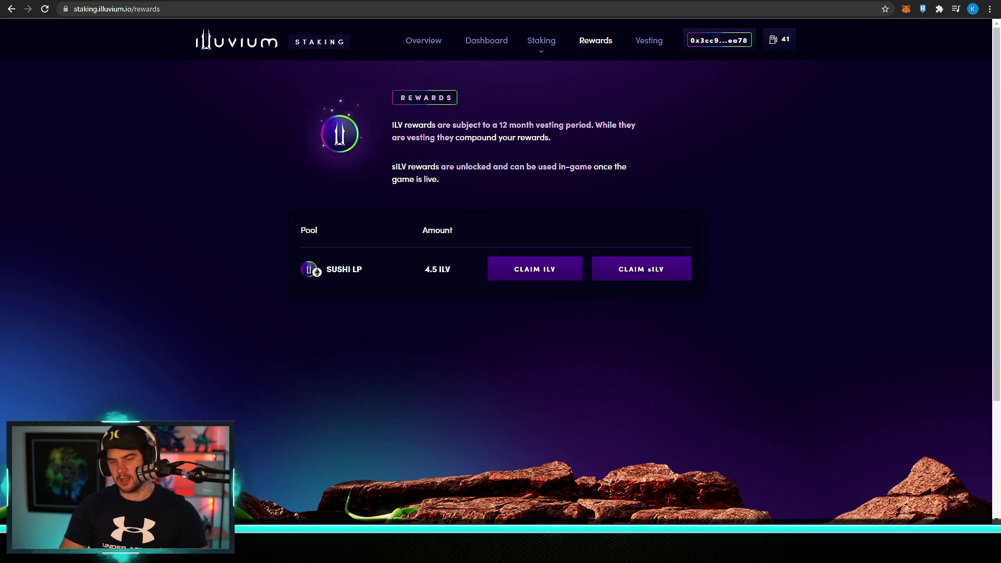
{"action": "left_click_drag", "start_coordinate": [450, 270], "coordinate": [425, 270]}
{"action": "left_click", "coordinate": [508, 358]}
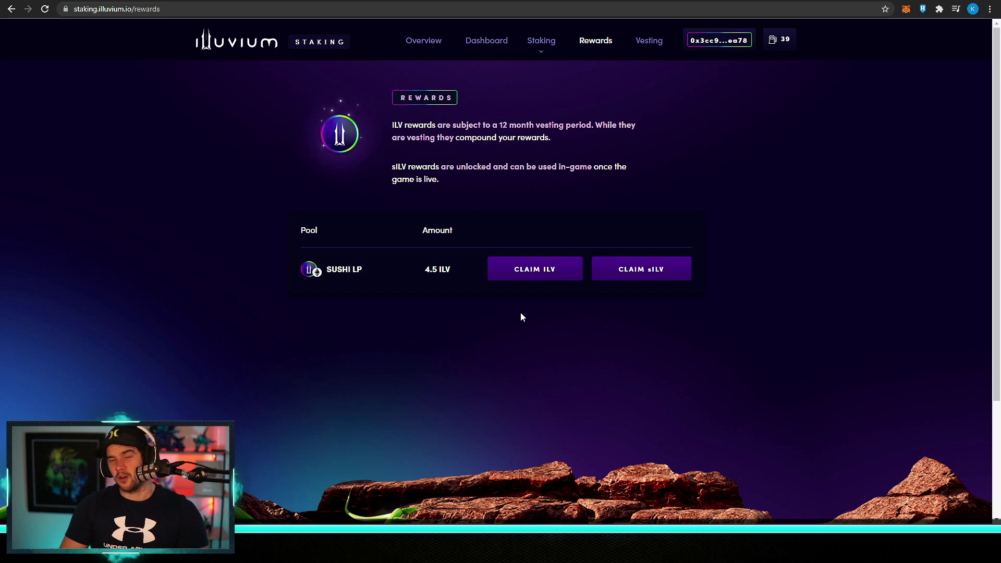
- Review the rewards, balances and stakes on the dashboard, and return to the core staking pools
{"action": "left_click", "coordinate": [483, 42]}
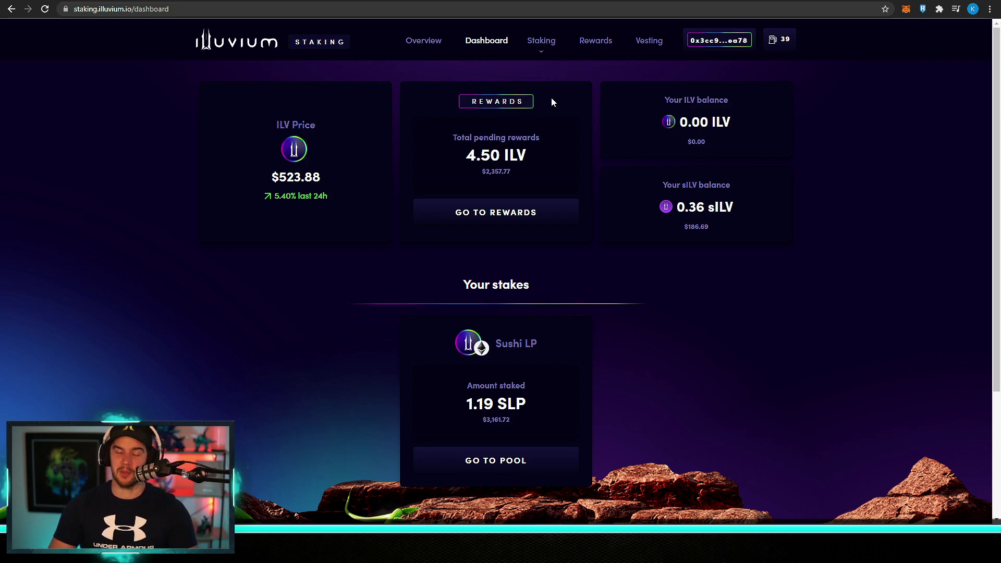
{"action": "mouse_move", "coordinate": [540, 48]}
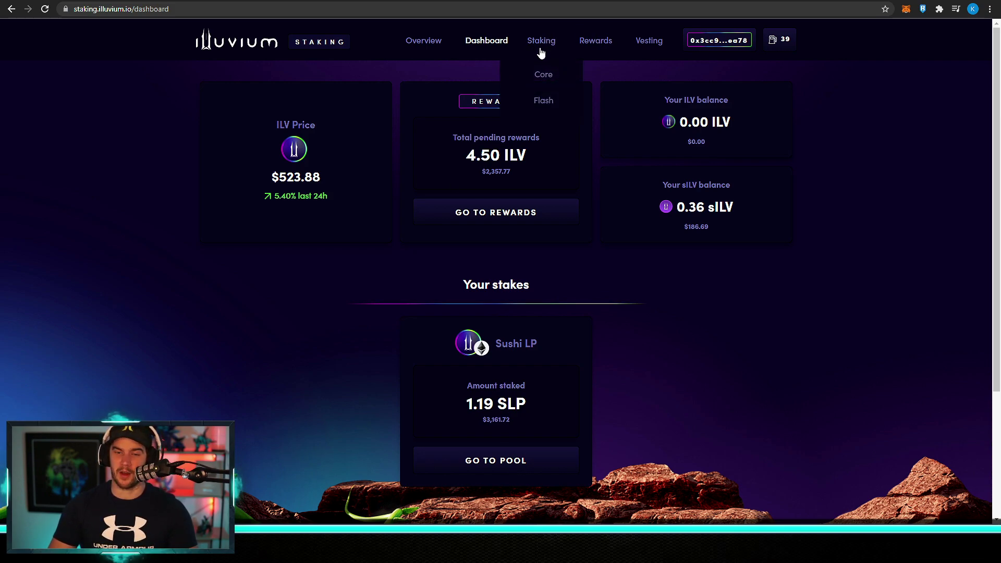
{"action": "left_click", "coordinate": [542, 76]}
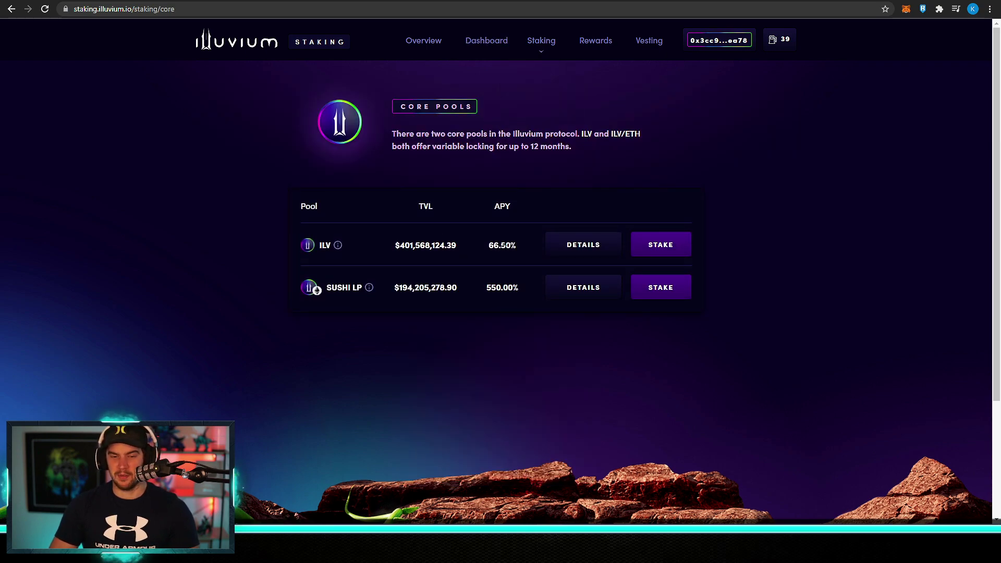
- Check the ILV pool's APY and its estimated APY for flexible staking, and close the stake dialog without staking
{"action": "left_click_drag", "start_coordinate": [518, 245], "coordinate": [487, 246]}
{"action": "left_click", "coordinate": [516, 244]}
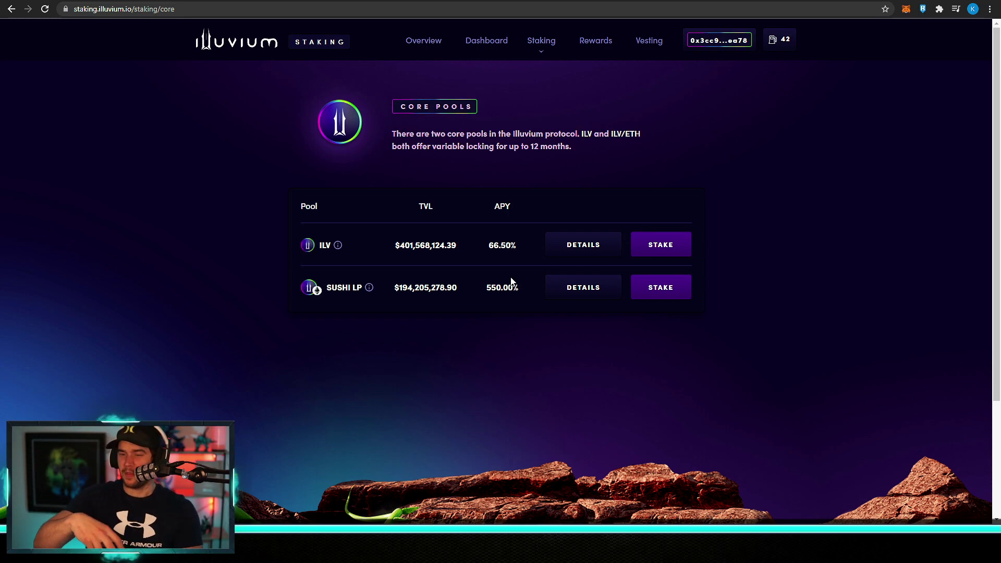
{"action": "left_click", "coordinate": [637, 251]}
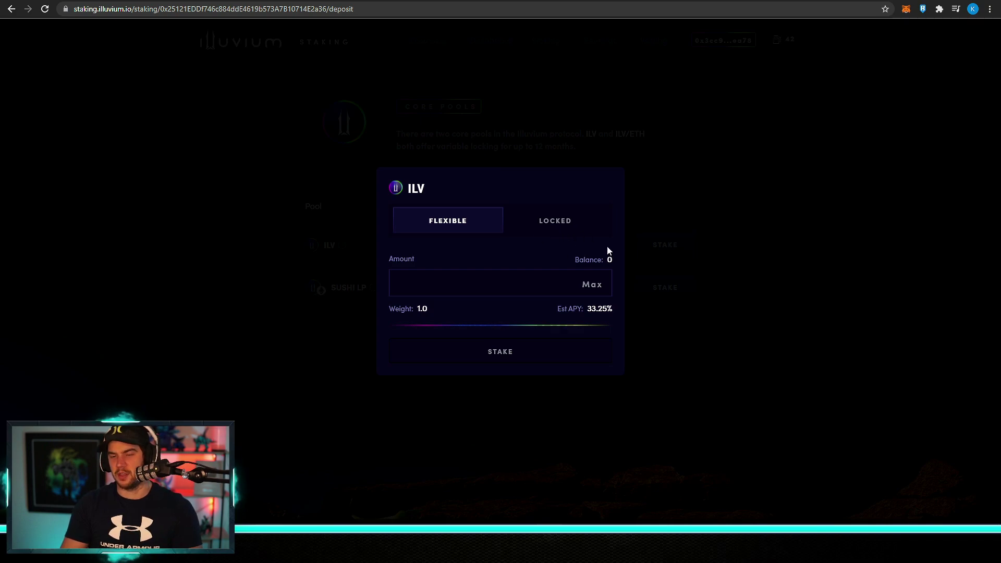
{"action": "left_click", "coordinate": [683, 160]}
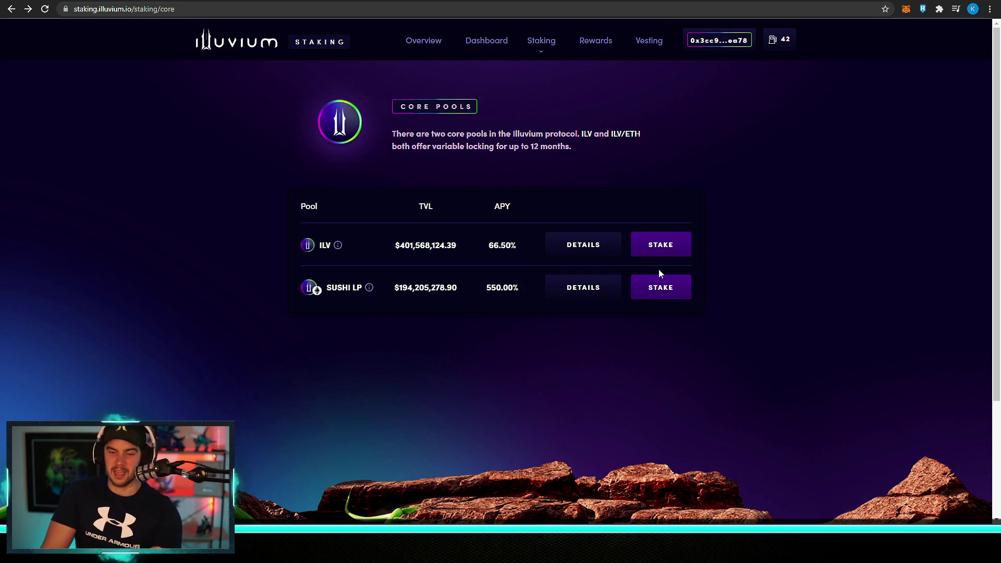
- Open the Sushi LP pool's stake dialog, switch it to locked staking, and close it without staking
{"action": "left_click", "coordinate": [658, 296]}
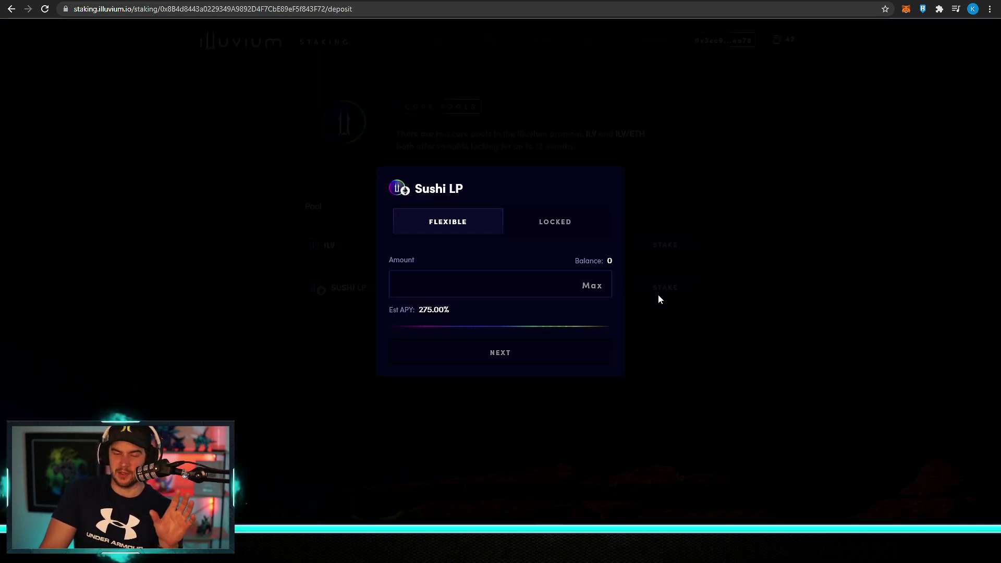
{"action": "left_click", "coordinate": [555, 222]}
{"action": "left_click", "coordinate": [710, 358]}
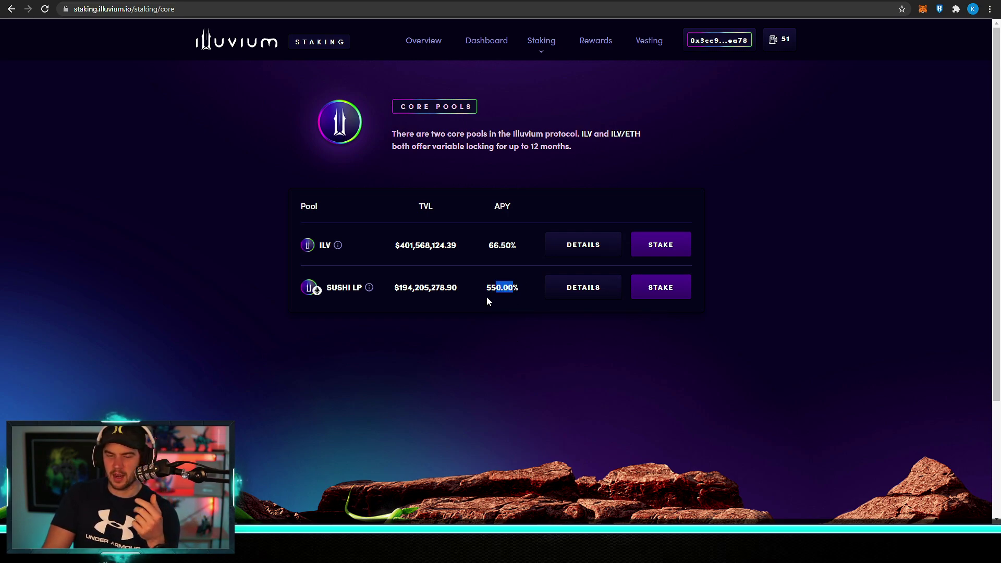
- Examine the TVL column and the Sushi LP pool's APY in the core pools table
{"action": "left_click_drag", "start_coordinate": [449, 202], "coordinate": [429, 206]}
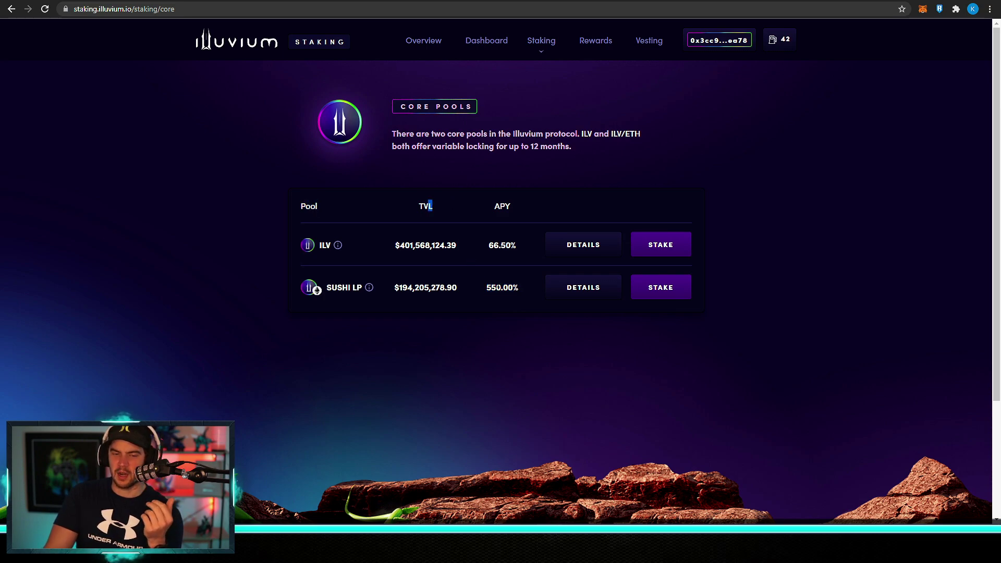
{"action": "left_click", "coordinate": [515, 311]}
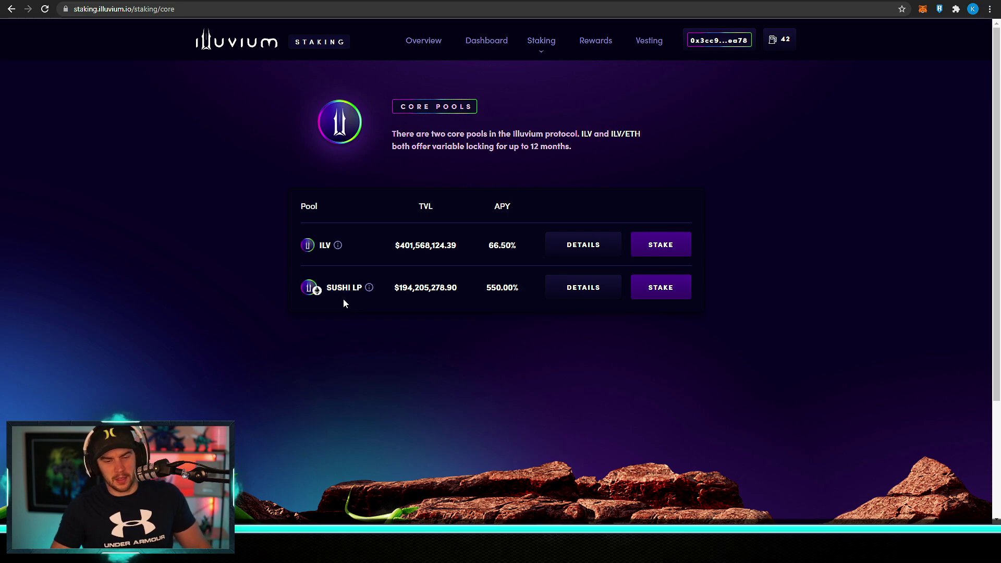
{"action": "left_click_drag", "start_coordinate": [327, 287], "coordinate": [353, 289]}
{"action": "left_click_drag", "start_coordinate": [503, 293], "coordinate": [512, 293]}
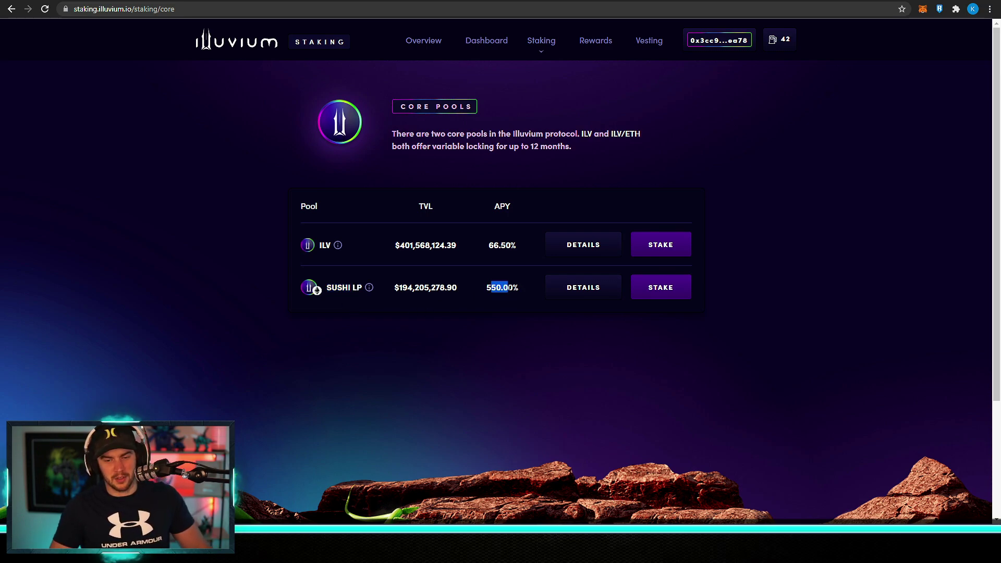
{"action": "left_click", "coordinate": [469, 314]}
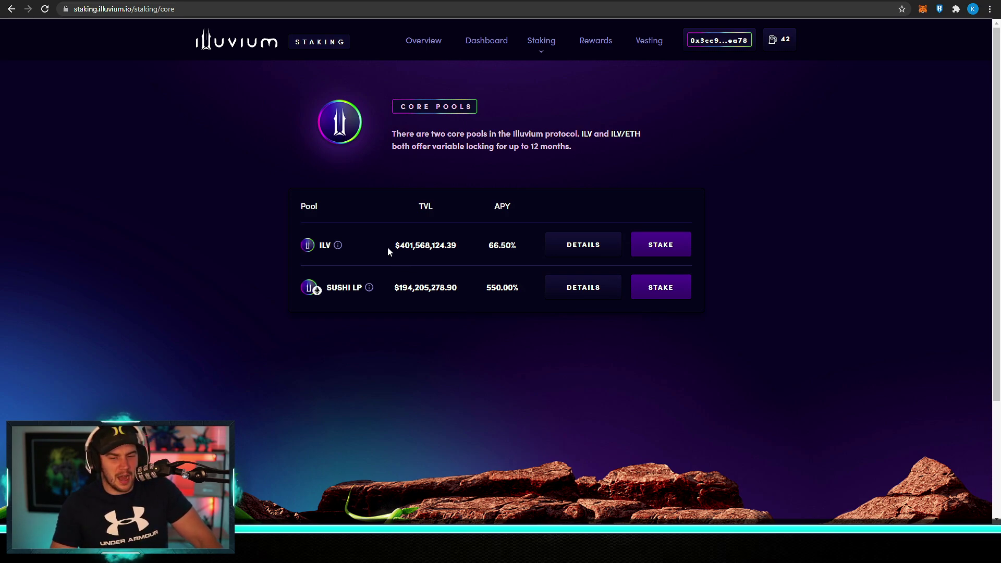
- Compare the TVL and APY of the ILV pool with those of the Sushi LP pool
{"action": "left_click_drag", "start_coordinate": [458, 249], "coordinate": [369, 253]}
{"action": "left_click", "coordinate": [418, 259]}
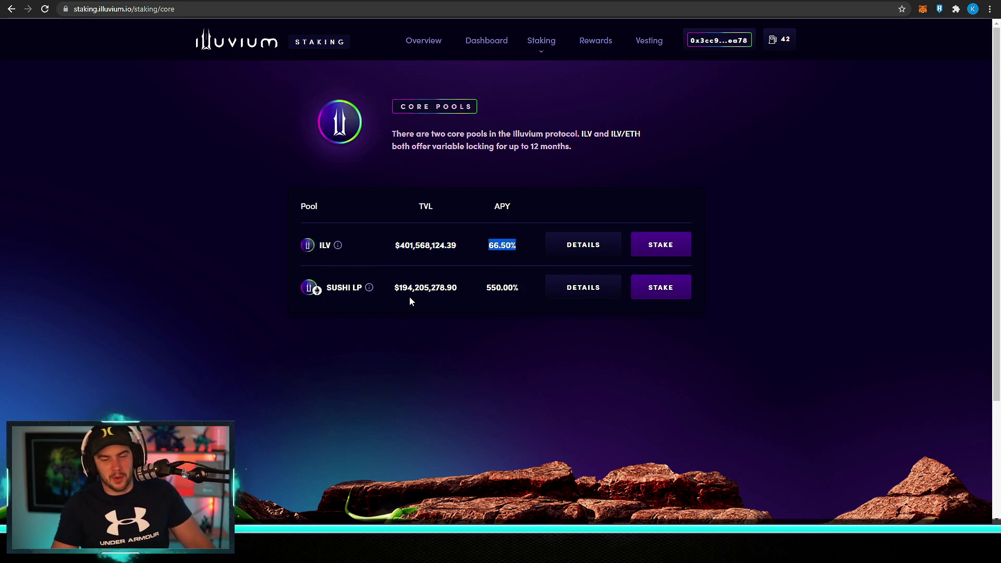
{"action": "left_click_drag", "start_coordinate": [393, 288], "coordinate": [487, 293]}
{"action": "left_click", "coordinate": [471, 304]}
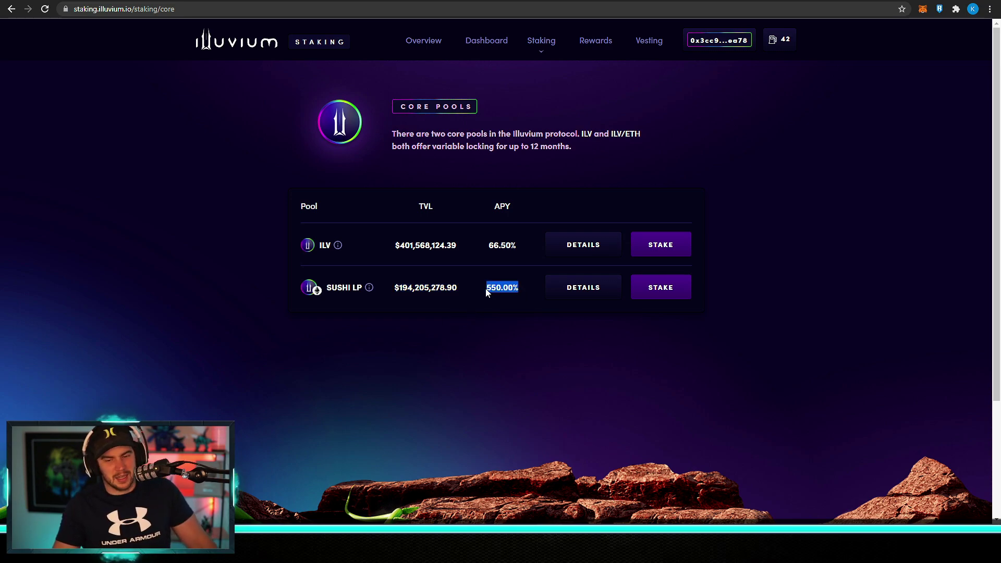
{"action": "left_click", "coordinate": [472, 314]}
{"action": "left_click_drag", "start_coordinate": [385, 246], "coordinate": [516, 243]}
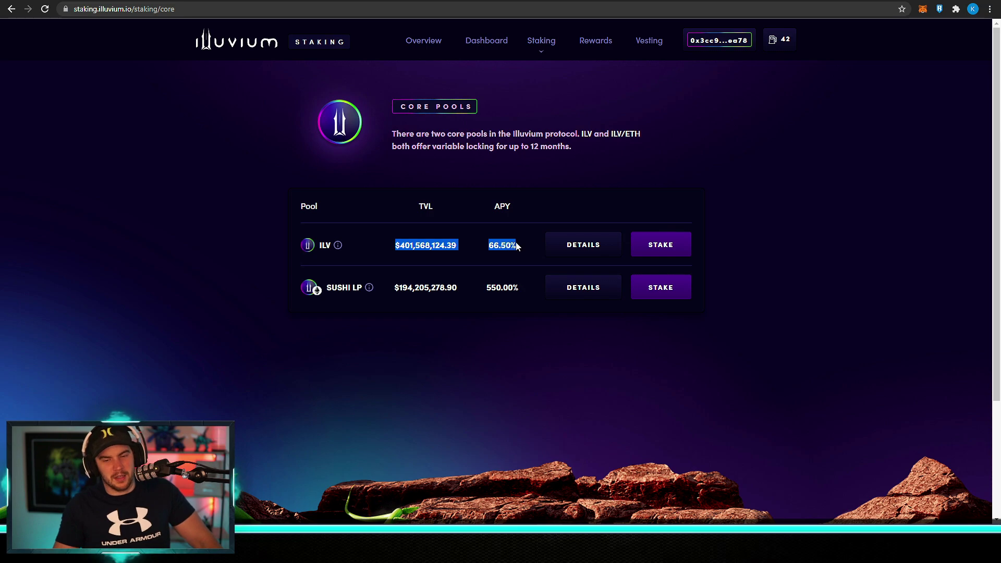
{"action": "left_click", "coordinate": [523, 258]}
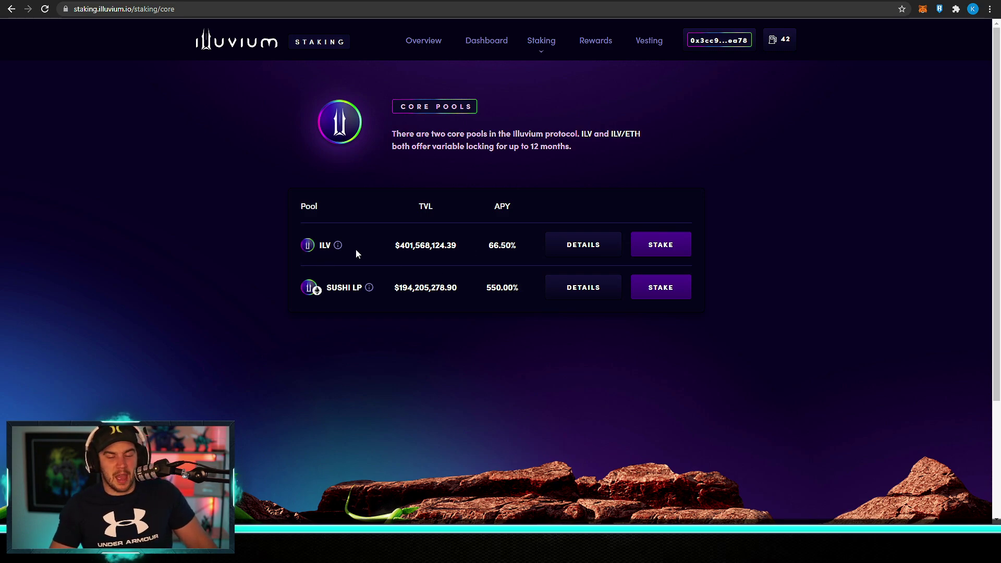
- Review the Rewards page's claim options, and check the sILV balance and total pending rewards on the dashboard
{"action": "left_click", "coordinate": [486, 43]}
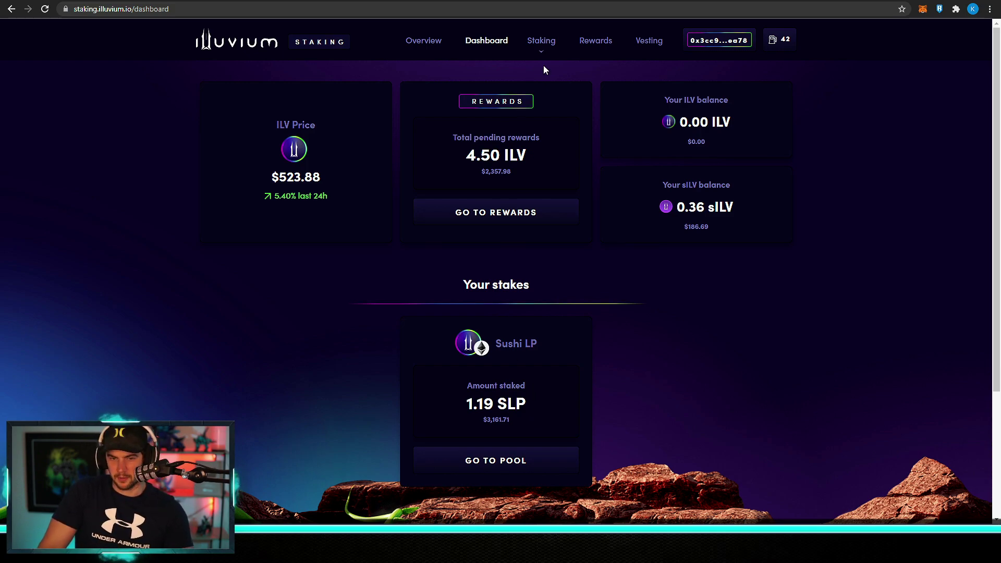
{"action": "left_click", "coordinate": [595, 40]}
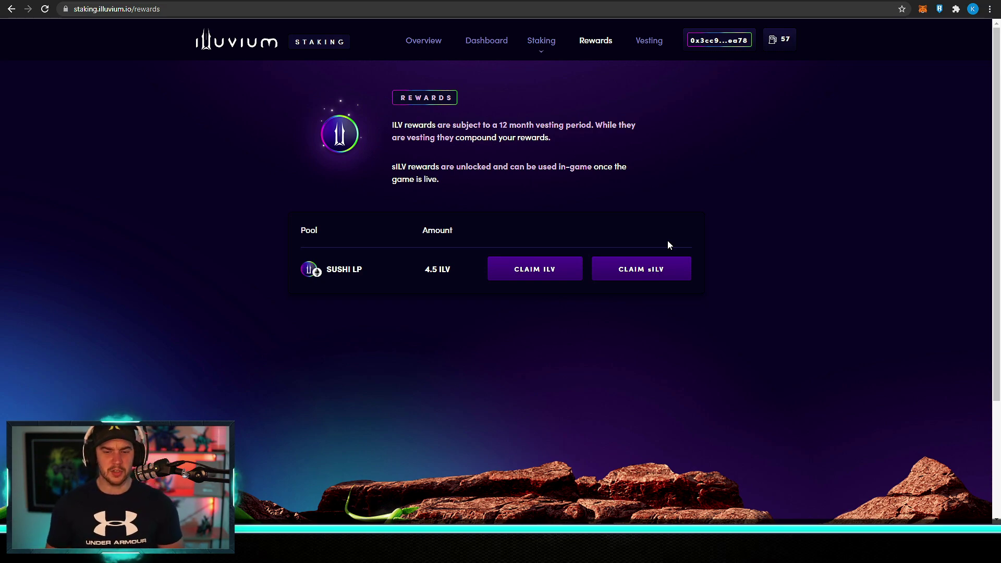
{"action": "left_click", "coordinate": [495, 46]}
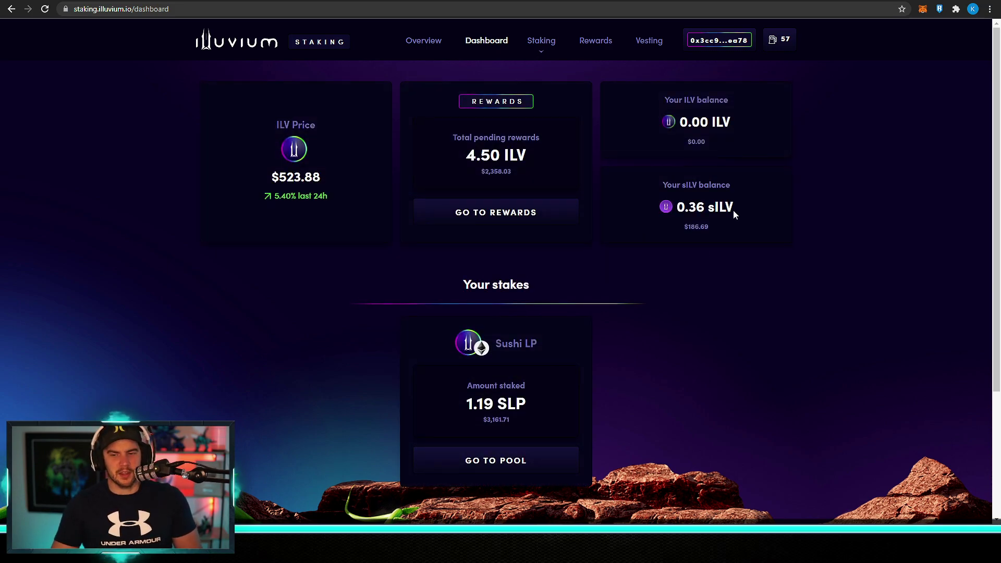
{"action": "left_click_drag", "start_coordinate": [734, 215], "coordinate": [687, 205]}
{"action": "left_click", "coordinate": [750, 209]}
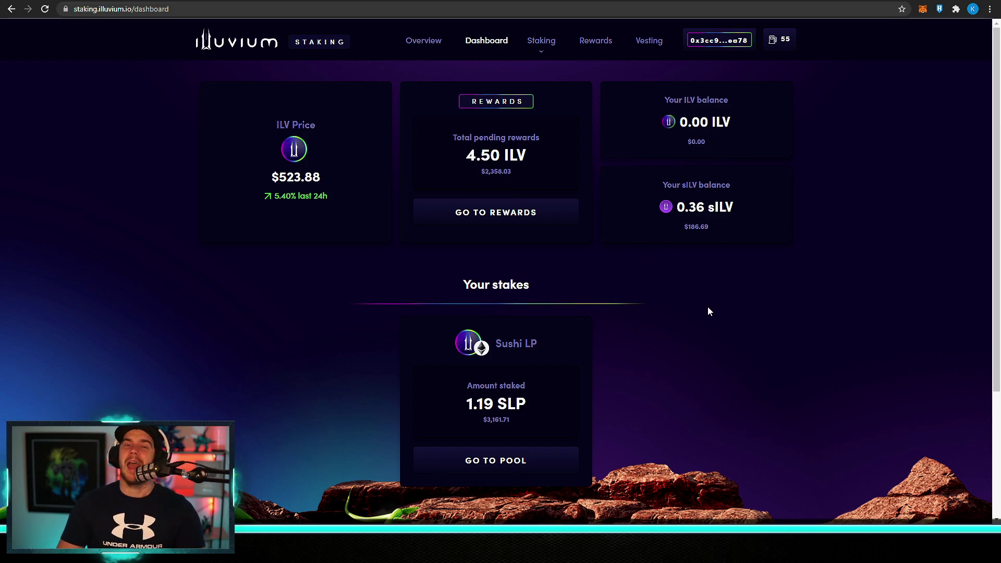
{"action": "left_click_drag", "start_coordinate": [466, 156], "coordinate": [537, 168]}
{"action": "left_click", "coordinate": [539, 171]}
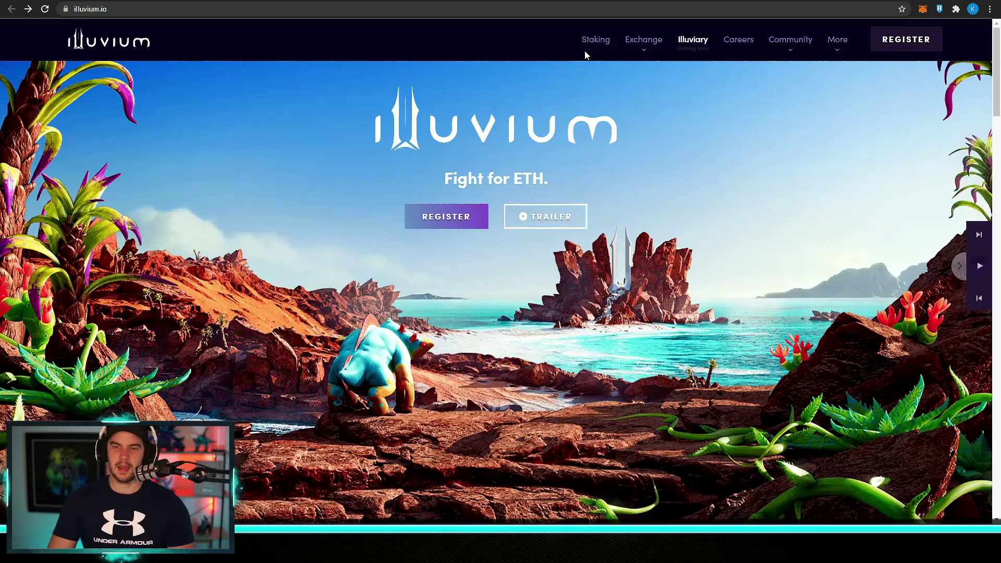
- From the Illuvium home page, open the Sushi option for buying ILV
{"action": "mouse_move", "coordinate": [644, 39]}
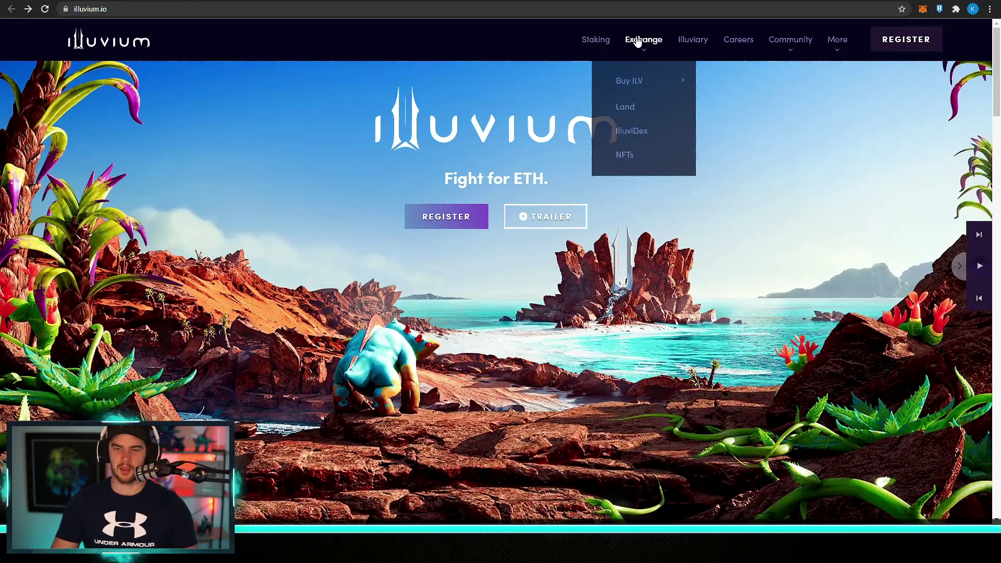
{"action": "mouse_move", "coordinate": [653, 80]}
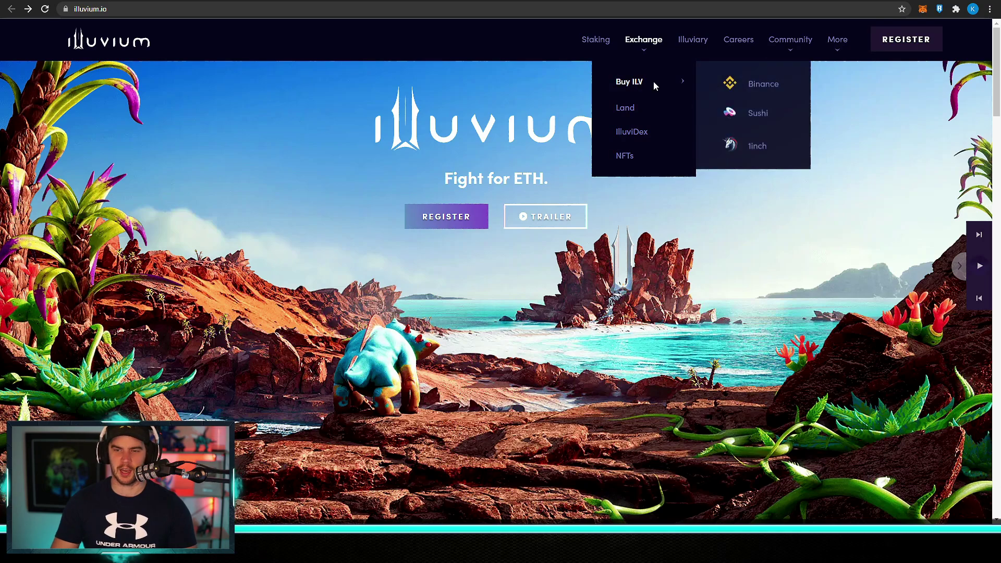
{"action": "left_click", "coordinate": [759, 113]}
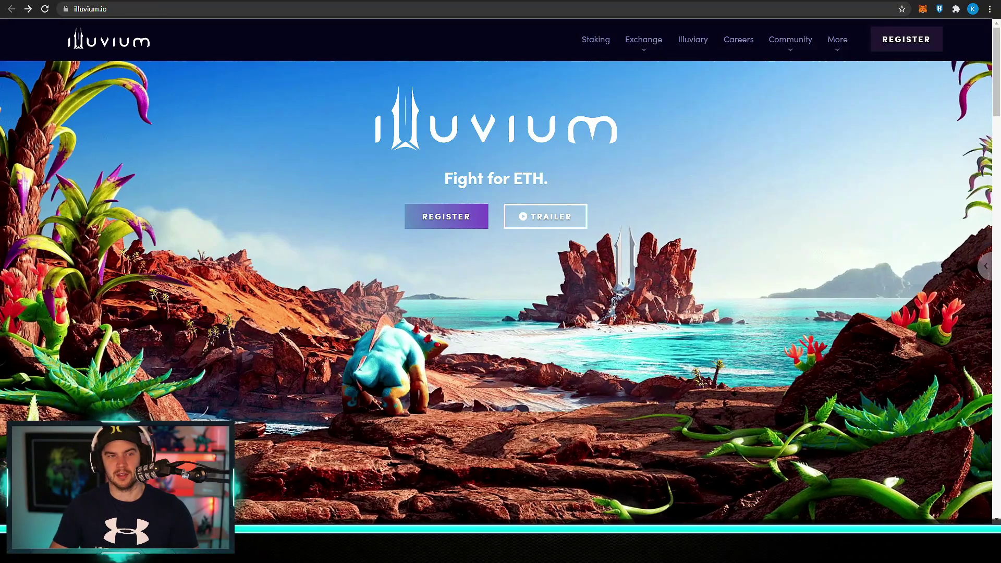
- Return to the core pools, view the ILV pool's locked staking options for 1 week, and close the dialog without staking
{"action": "mouse_move", "coordinate": [661, 42]}
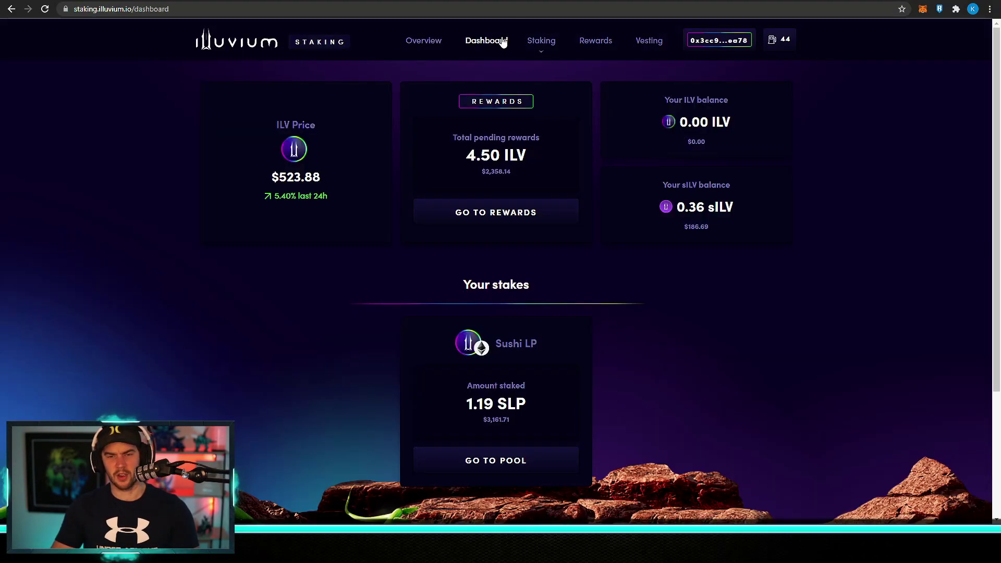
{"action": "mouse_move", "coordinate": [543, 45]}
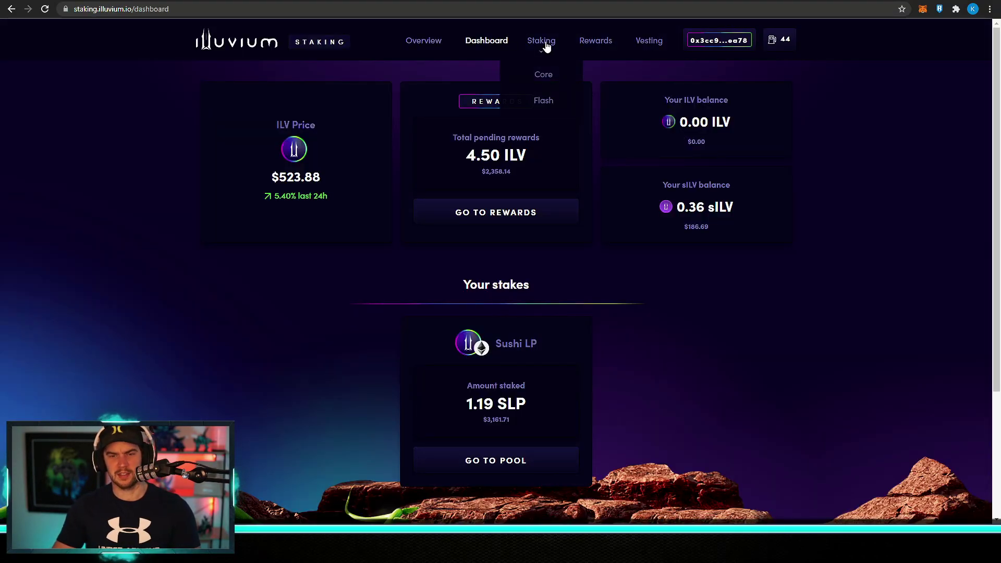
{"action": "left_click", "coordinate": [542, 74]}
{"action": "left_click", "coordinate": [652, 245]}
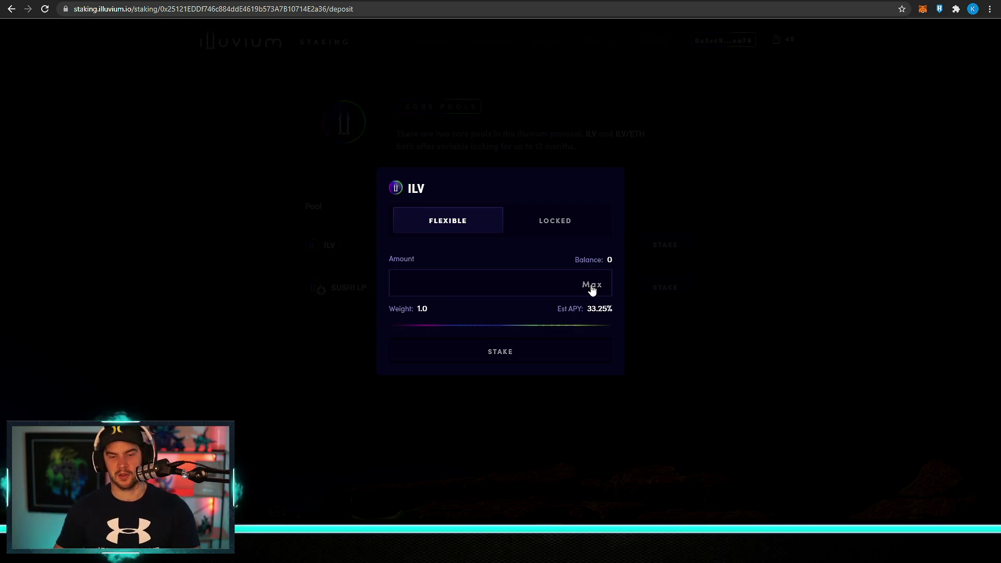
{"action": "left_click", "coordinate": [532, 228]}
{"action": "left_click", "coordinate": [432, 166]}
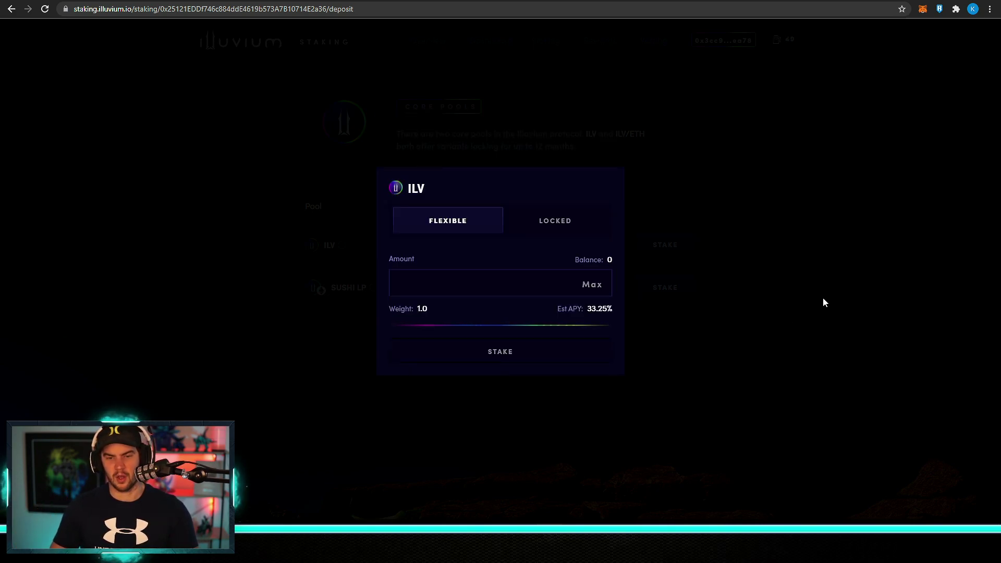
{"action": "left_click", "coordinate": [555, 222]}
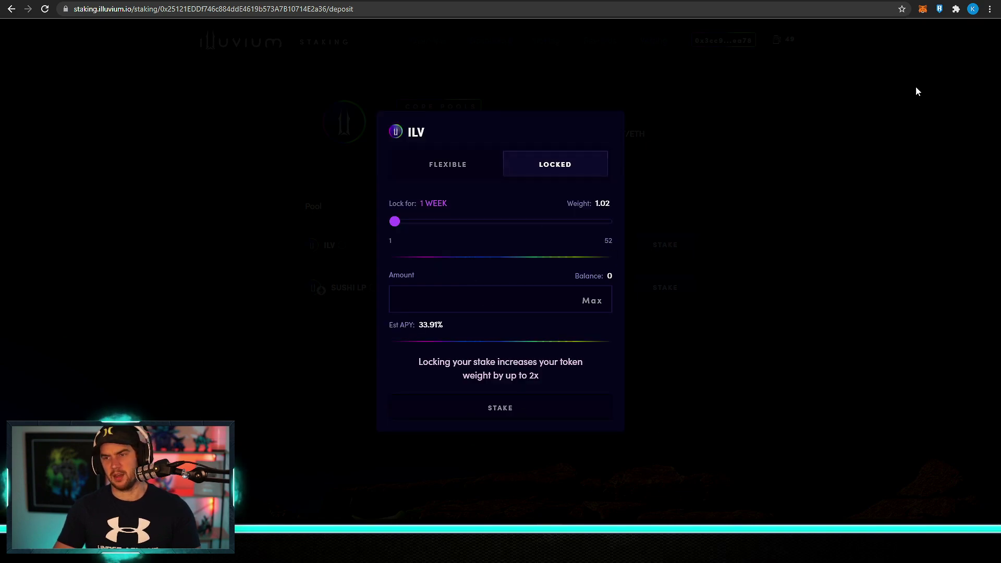
{"action": "left_click", "coordinate": [666, 109]}
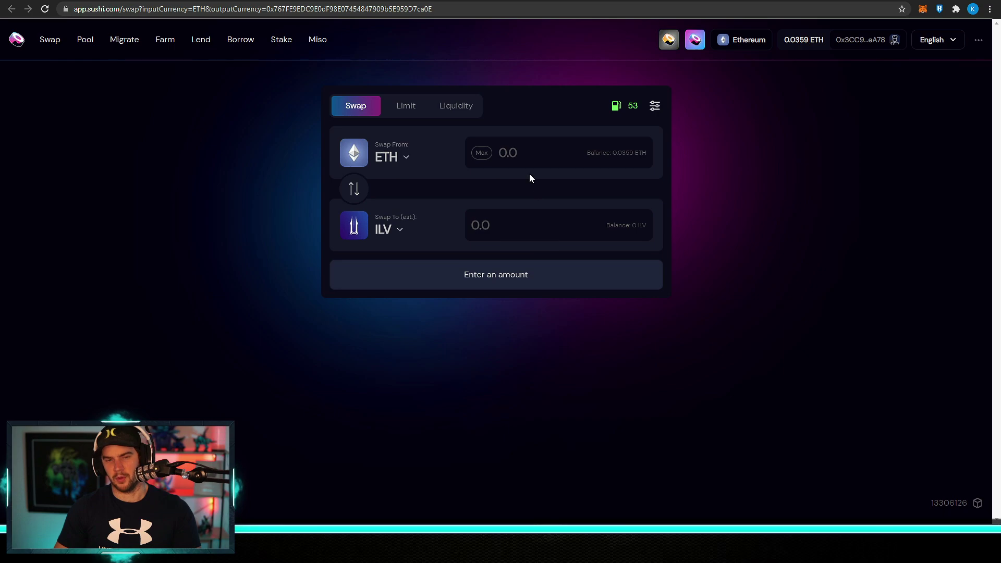
- In Sushi, view the form for adding ETH and ILV liquidity, and leave it without entering amounts
{"action": "left_click", "coordinate": [455, 107]}
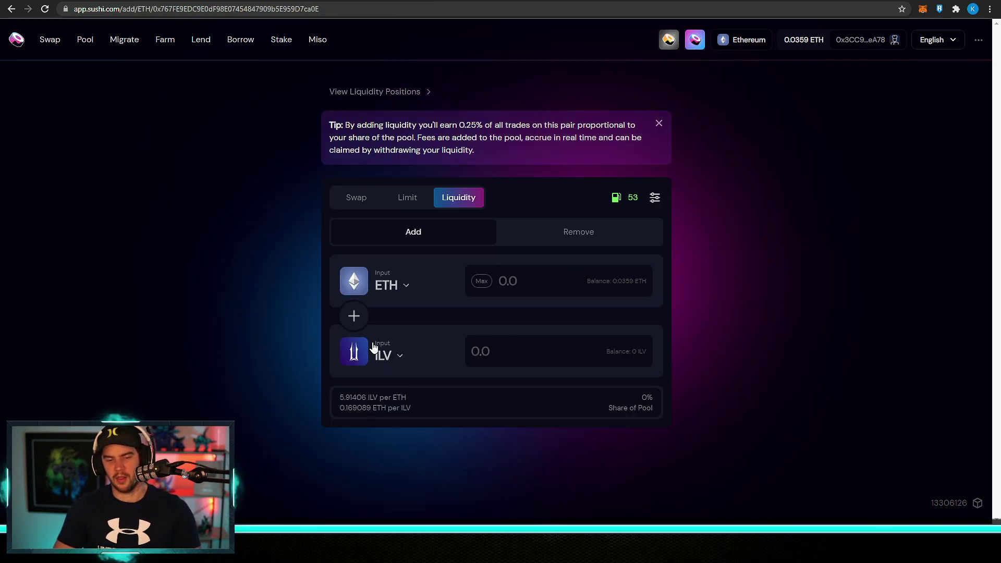
{"action": "left_click", "coordinate": [526, 356]}
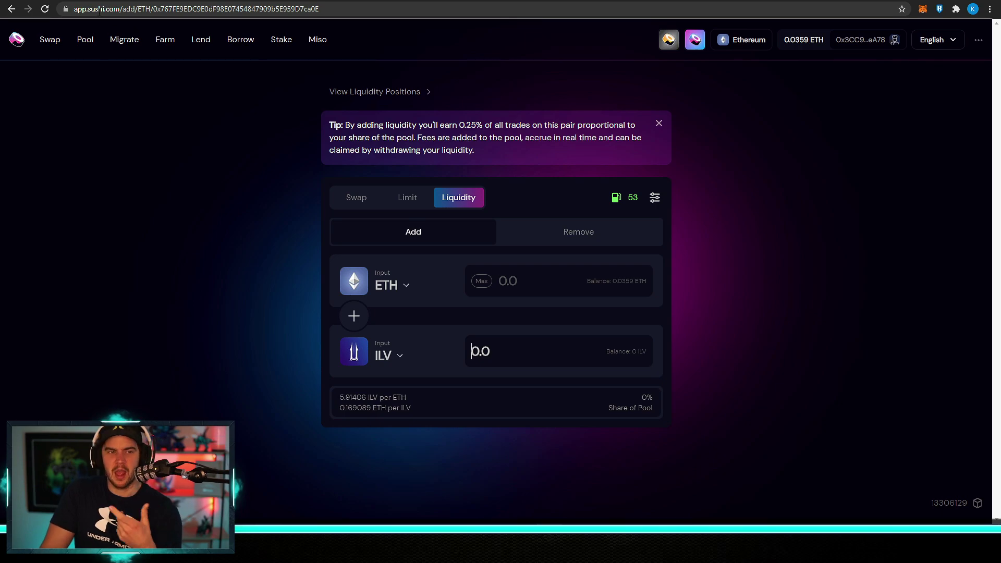
{"action": "left_click", "coordinate": [11, 9]}
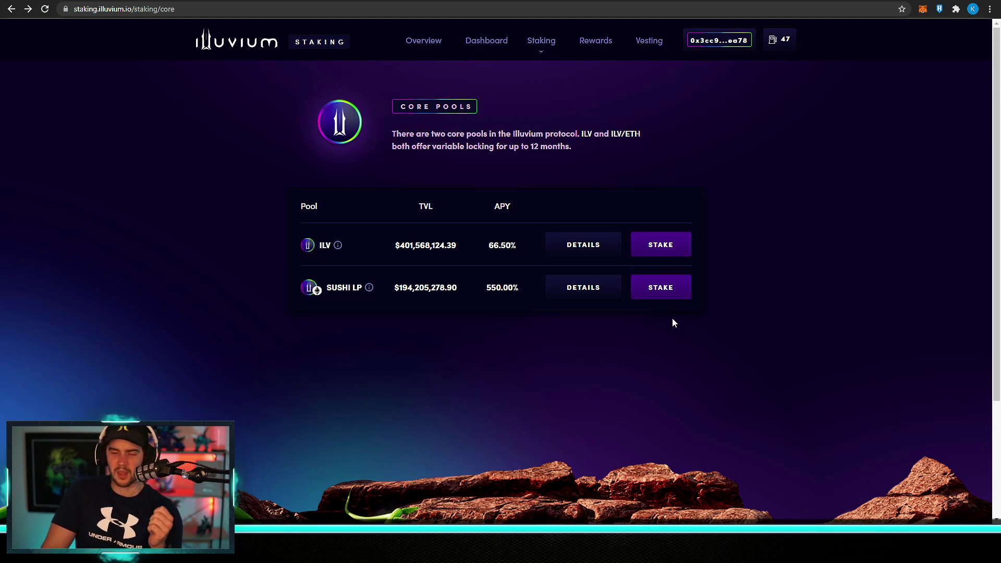
- Compare the Sushi LP pool's estimated APY for flexible and 1-week locked staking, and close the dialog without staking
{"action": "left_click", "coordinate": [663, 288]}
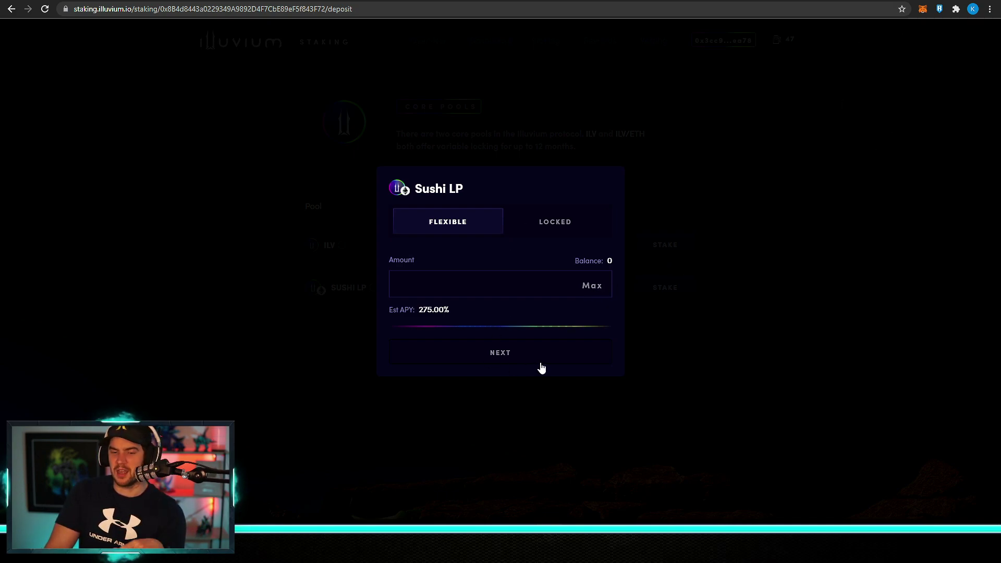
{"action": "left_click", "coordinate": [577, 216]}
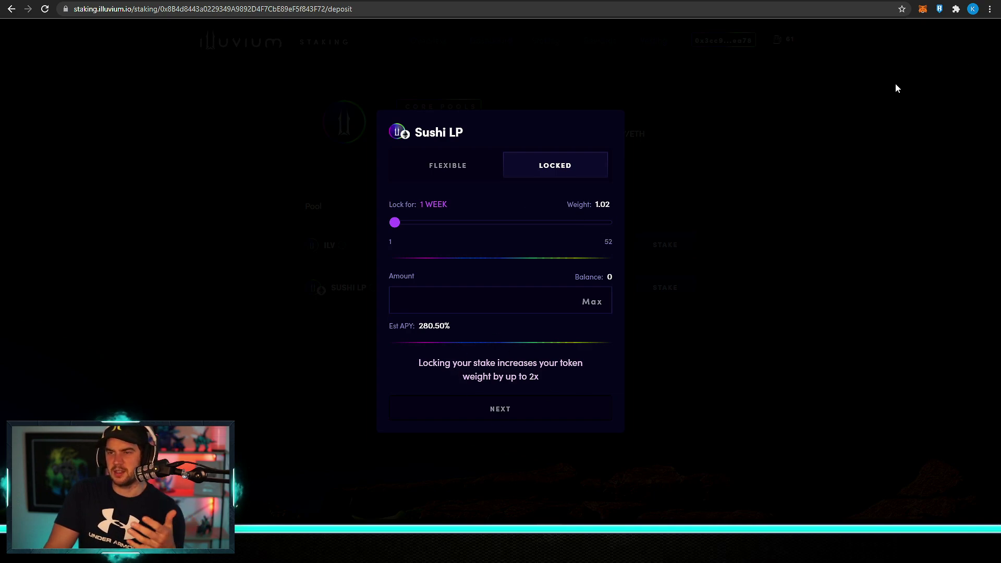
{"action": "left_click", "coordinate": [772, 360]}
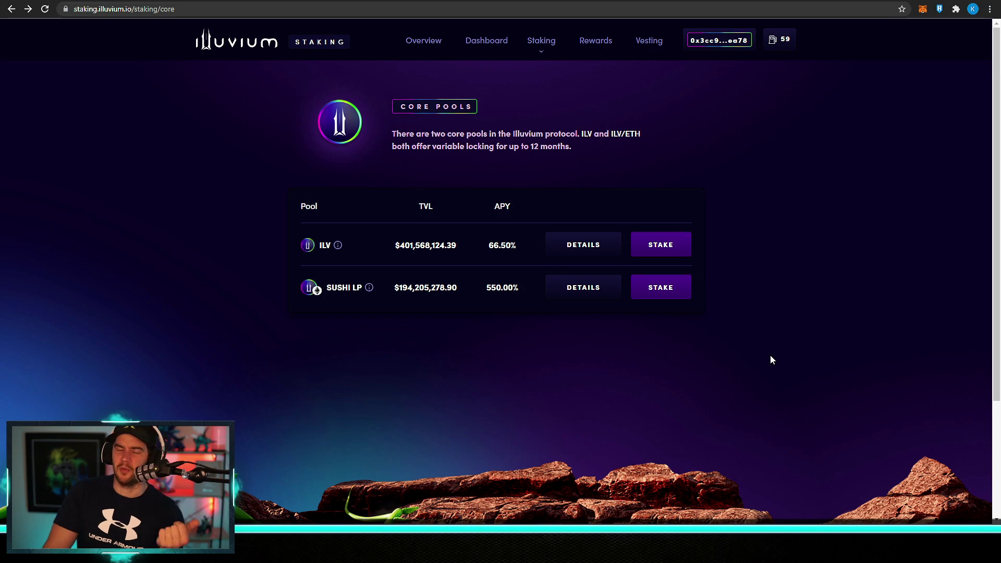